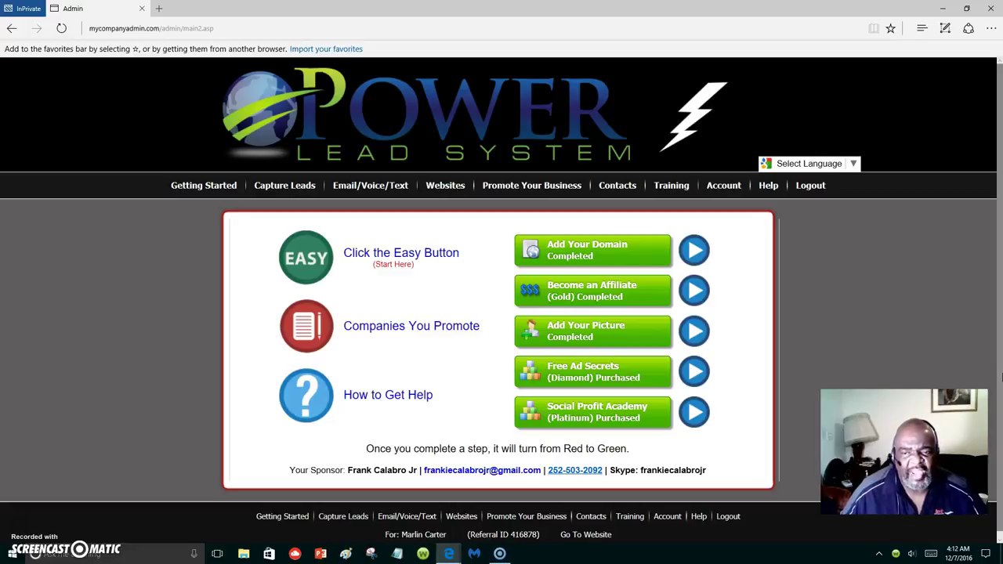
left_click(982, 326)
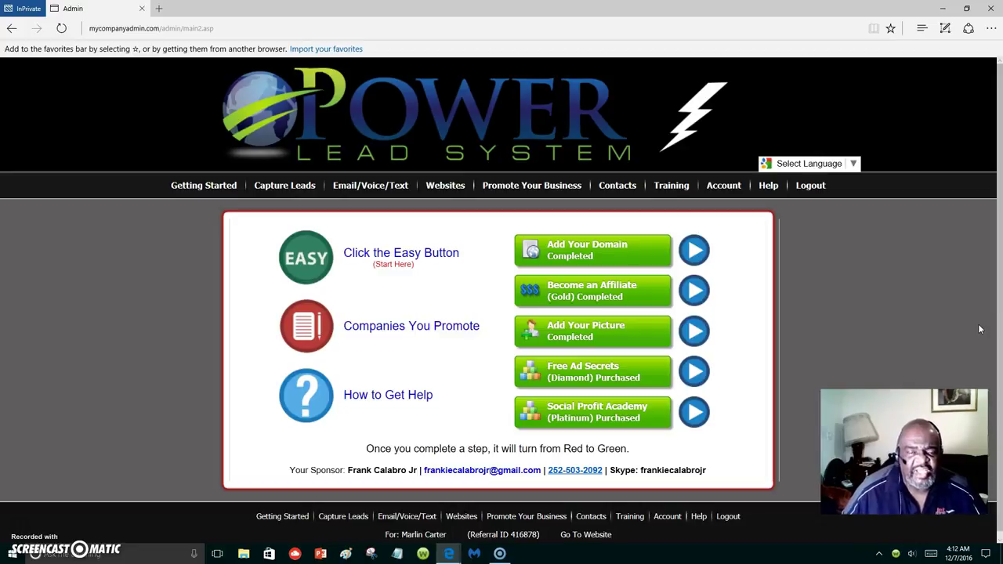
left_click(978, 325)
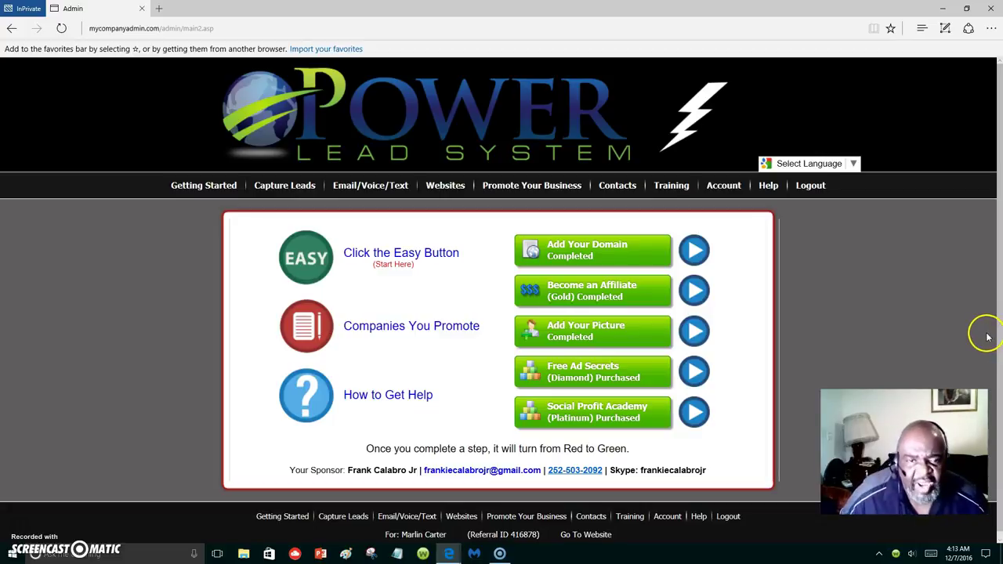
Step: Open the Manage Websites page and look over the landing page setup options
mouse_move(440, 185)
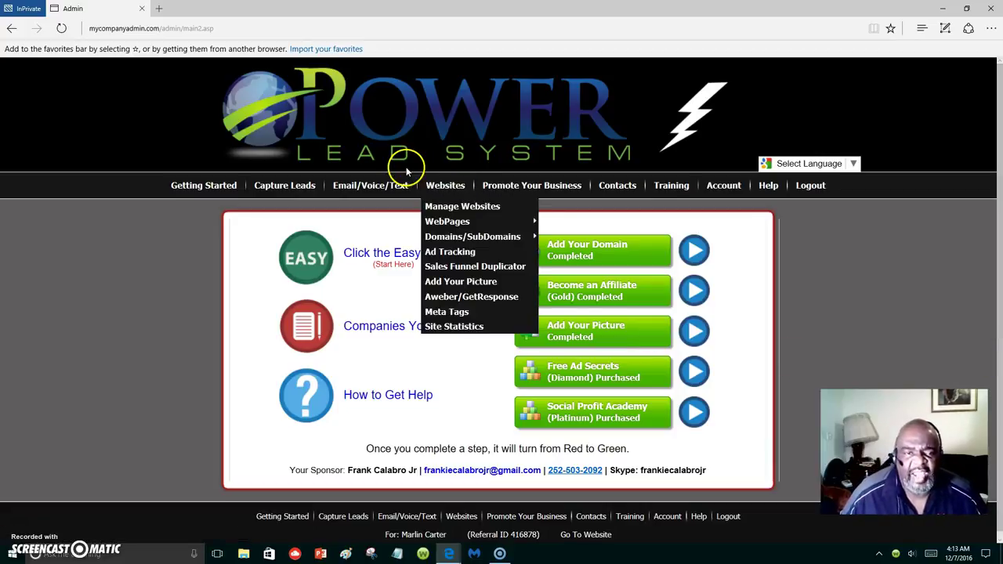
left_click(444, 189)
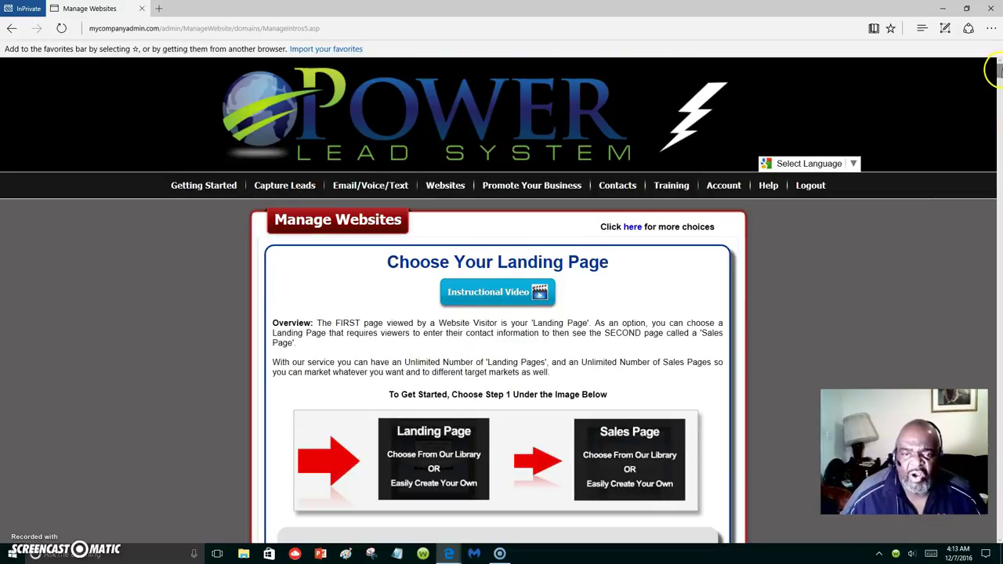
scroll(995, 78, "down", 2)
scroll(999, 76, "down", 3)
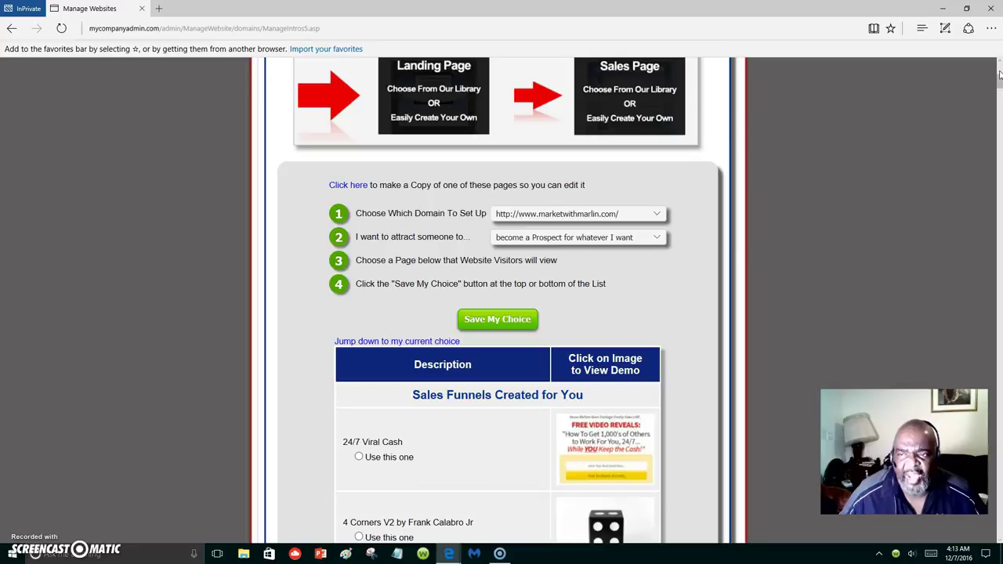
left_click_drag(999, 76, 999, 61)
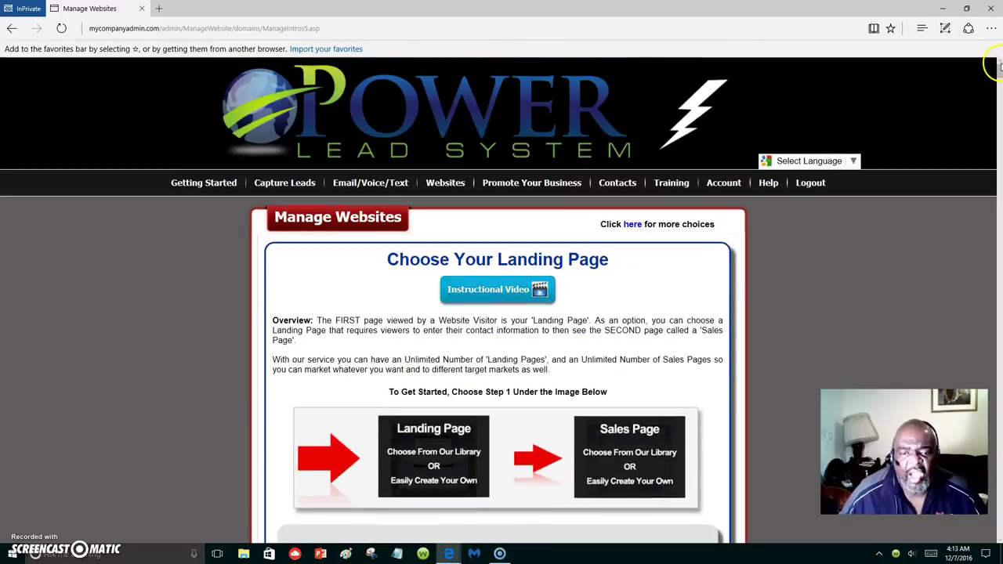
Step: Open the Manage SubDomains page and review its instructions and the form for creating a new sub-domain
left_click(462, 188)
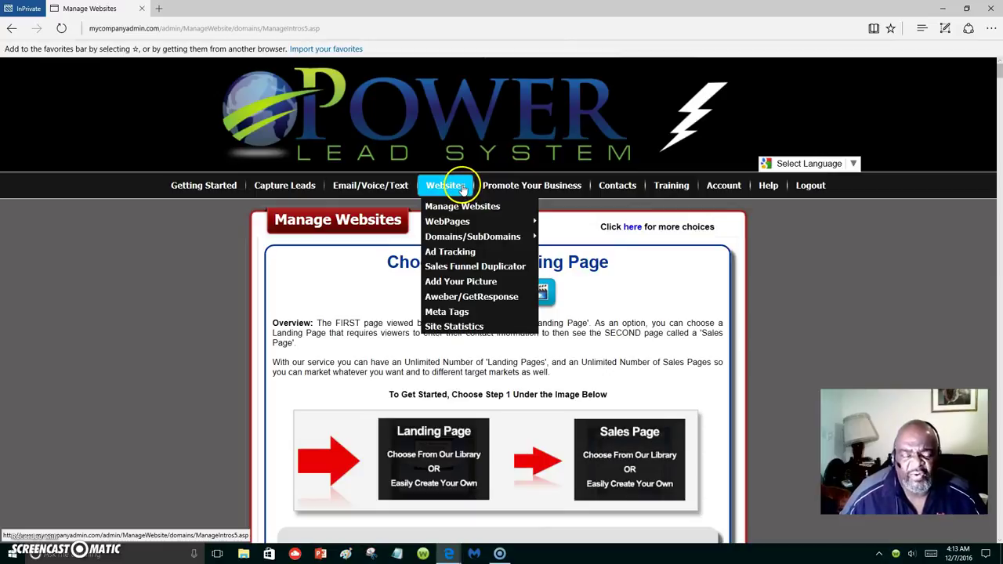
mouse_move(454, 237)
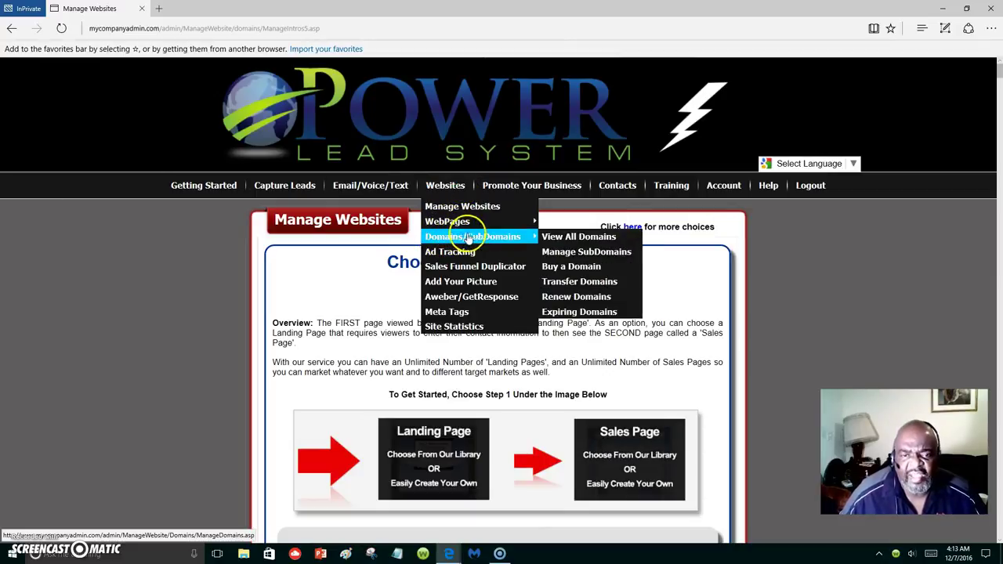
left_click(590, 255)
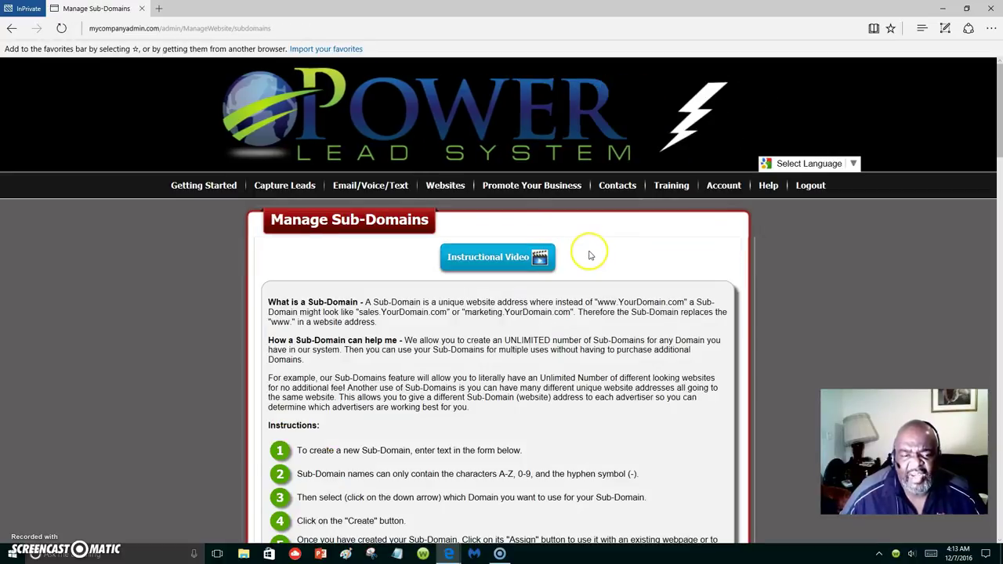
scroll(590, 255, "down", 7)
scroll(597, 253, "up", 5)
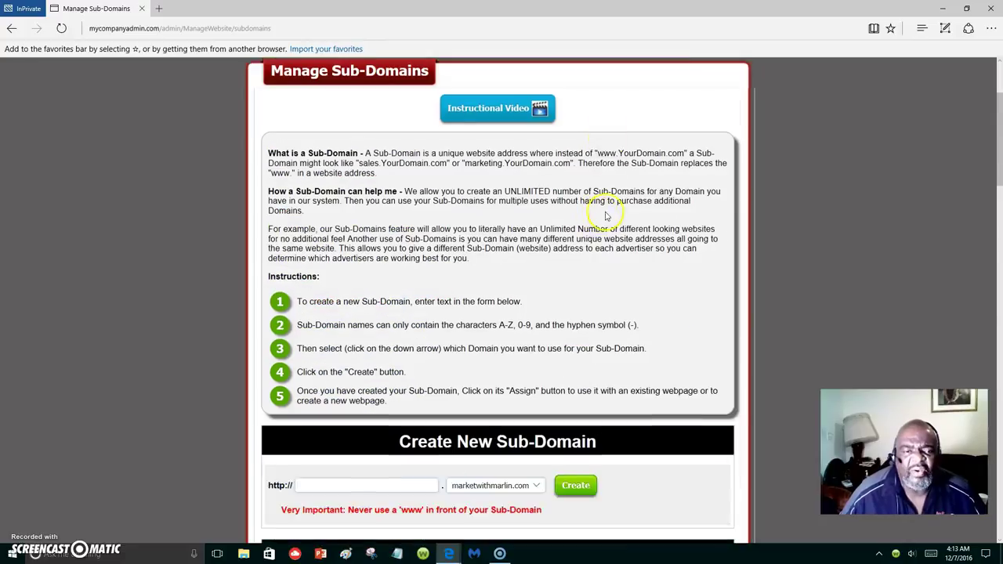
scroll(608, 214, "up", 2)
Step: Return to Manage Websites and browse the list of ready-made sales funnels and lead capture pages
mouse_move(450, 192)
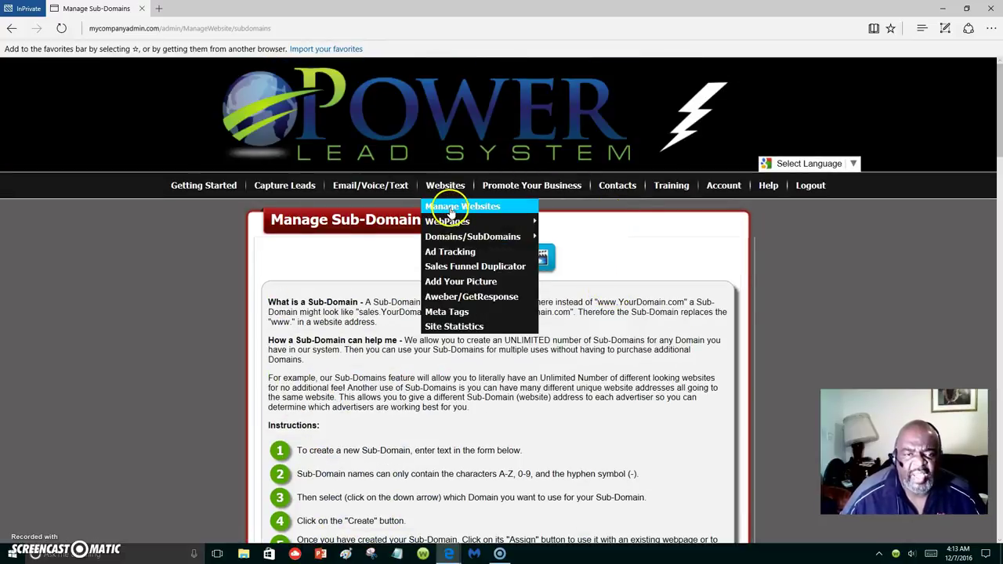
left_click(449, 193)
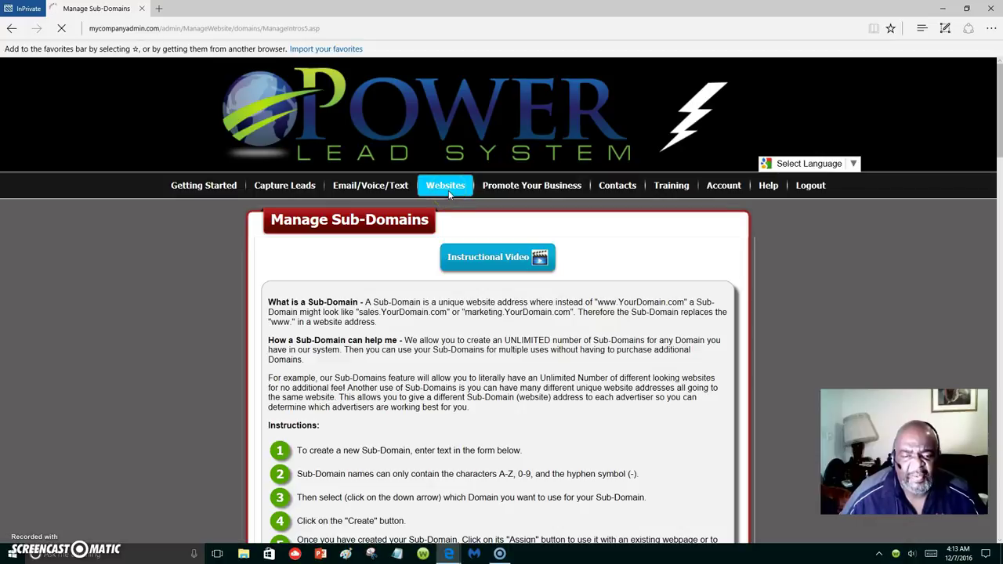
scroll(517, 306, "down", 3)
left_click(543, 312)
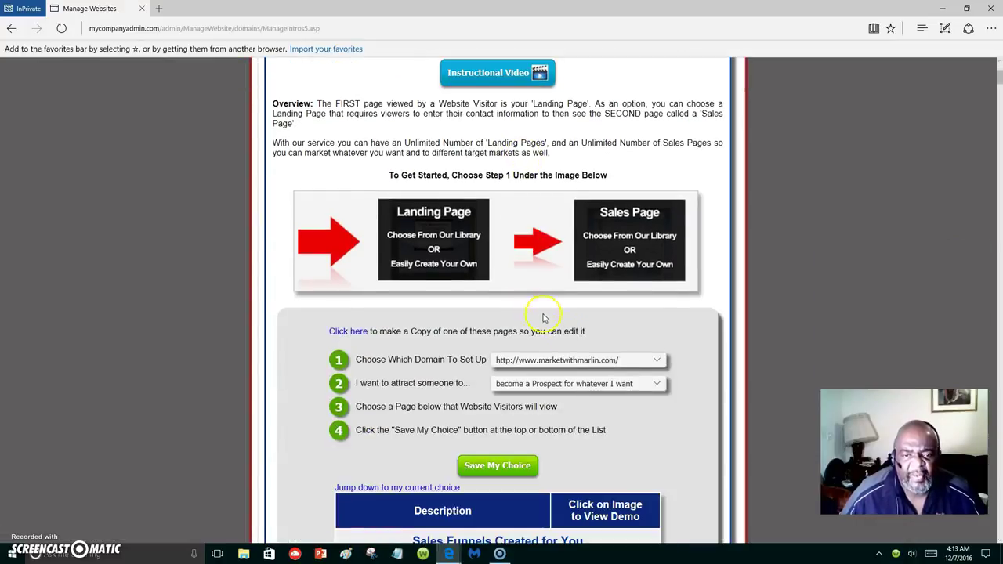
scroll(575, 351, "down", 1)
scroll(574, 350, "down", 15)
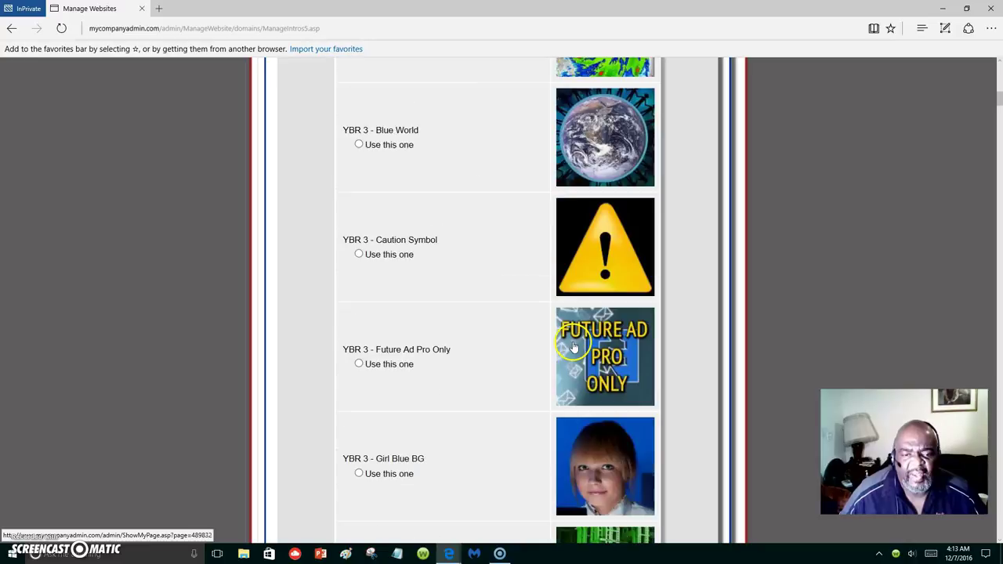
scroll(573, 343, "down", 10)
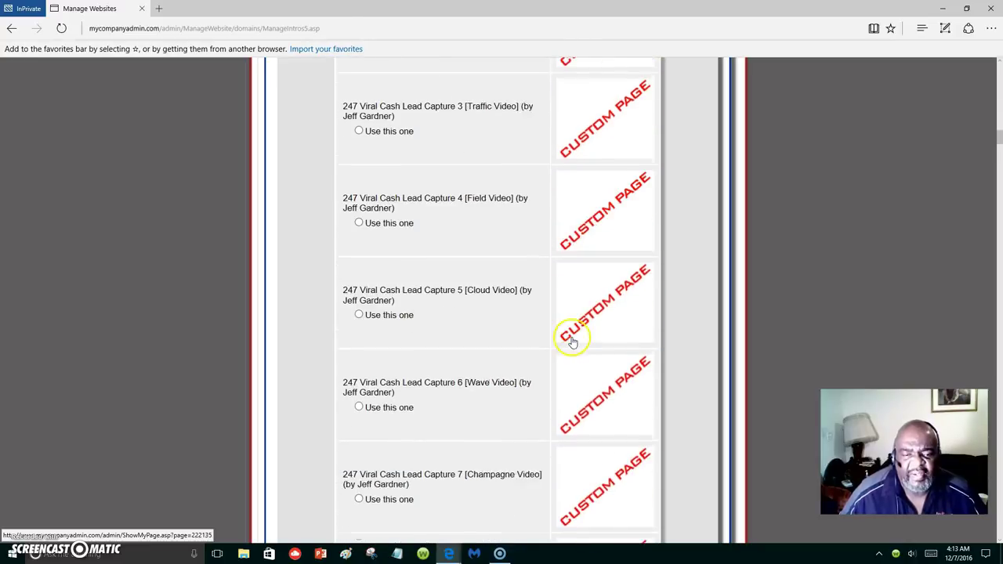
scroll(569, 330, "up", 10)
scroll(568, 307, "up", 15)
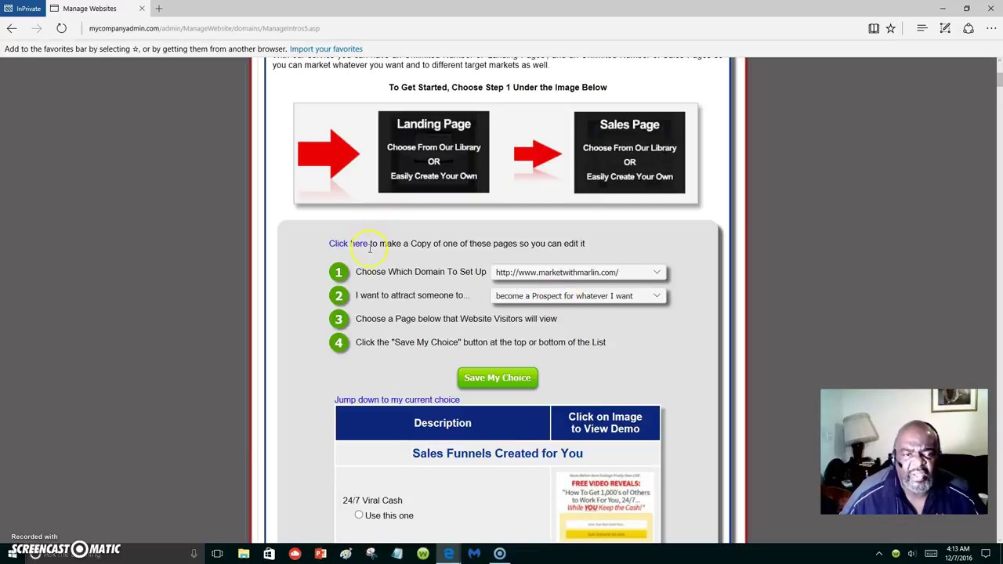
Step: View all domains and look through the sub-domain table with its intro pages, follow-up pages and campaigns
scroll(372, 249, "up", 4)
mouse_move(446, 186)
mouse_move(460, 239)
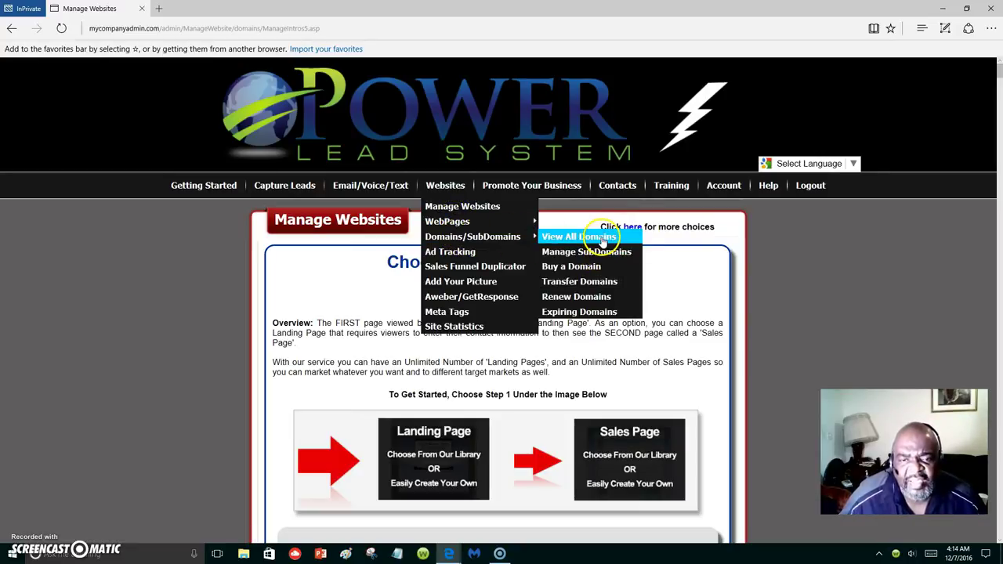
left_click(601, 238)
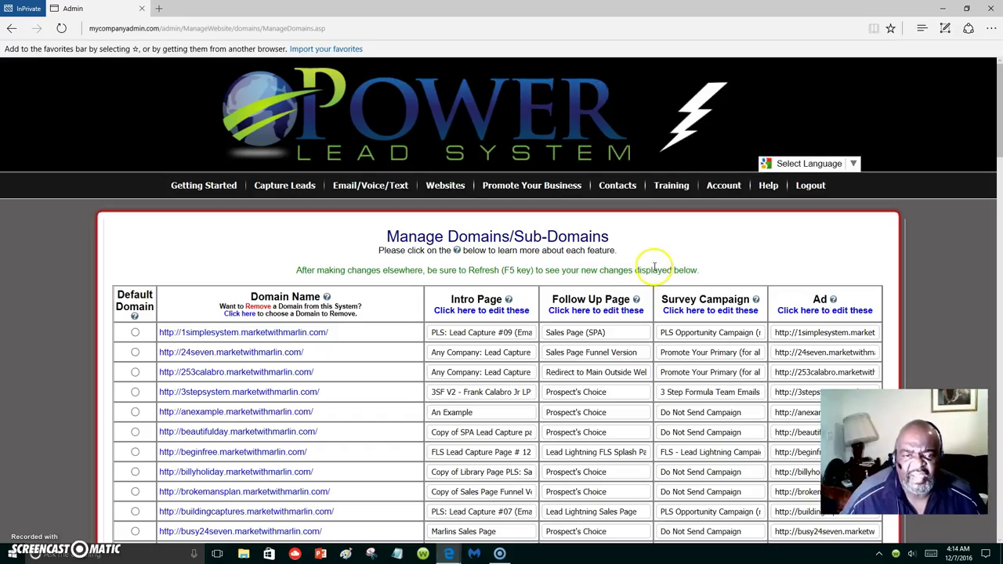
scroll(506, 270, "down", 15)
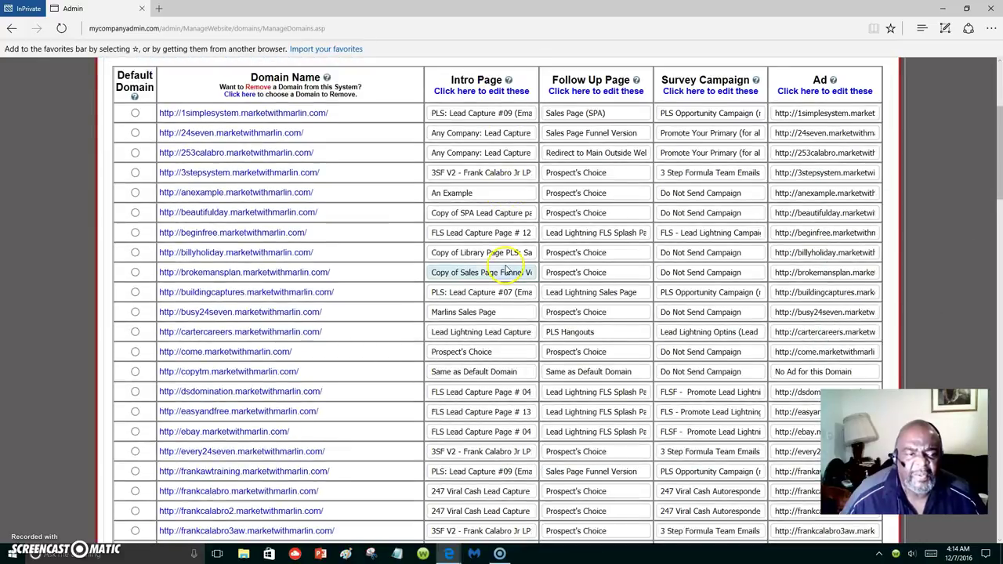
scroll(515, 268, "down", 8)
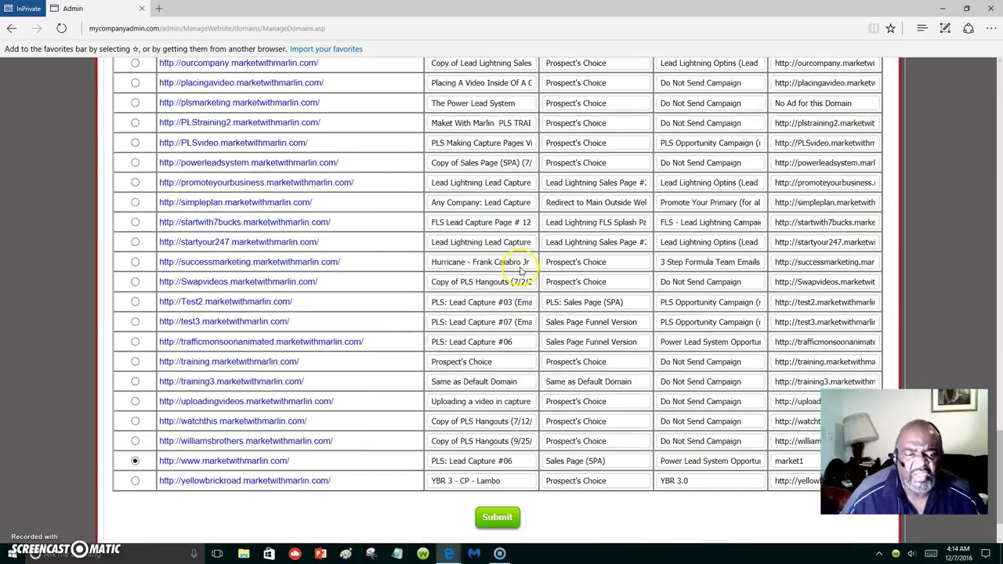
scroll(525, 251, "up", 12)
scroll(528, 234, "up", 15)
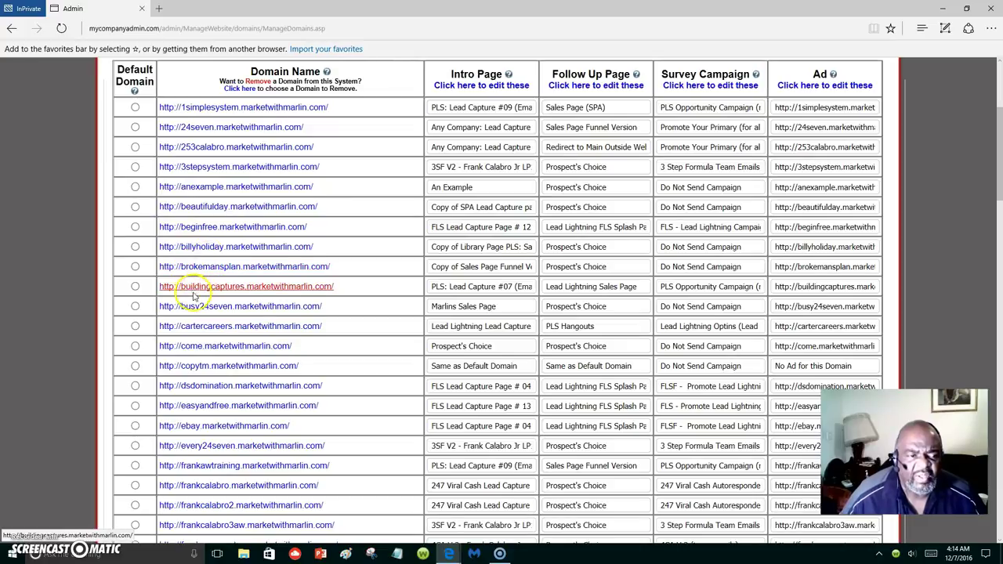
scroll(201, 280, "down", 1)
Step: Open Create WebPages and choose to create a webpage with a custom template
scroll(201, 280, "up", 4)
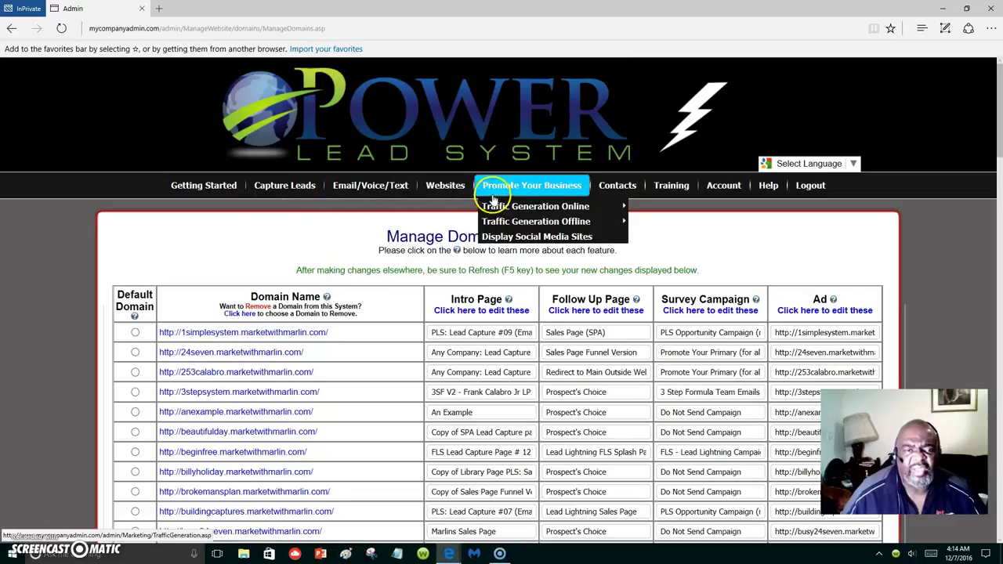
mouse_move(446, 186)
mouse_move(457, 226)
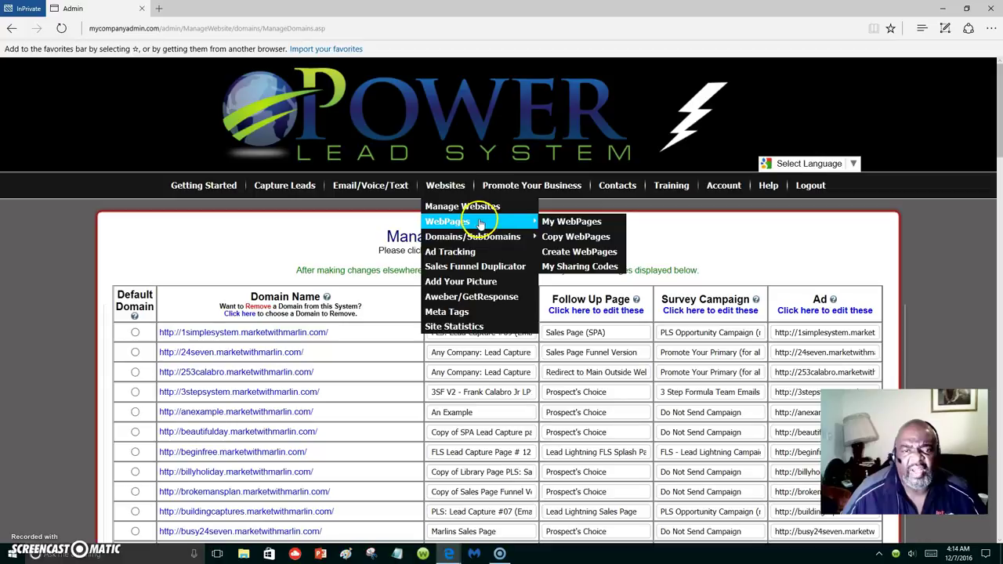
left_click(558, 258)
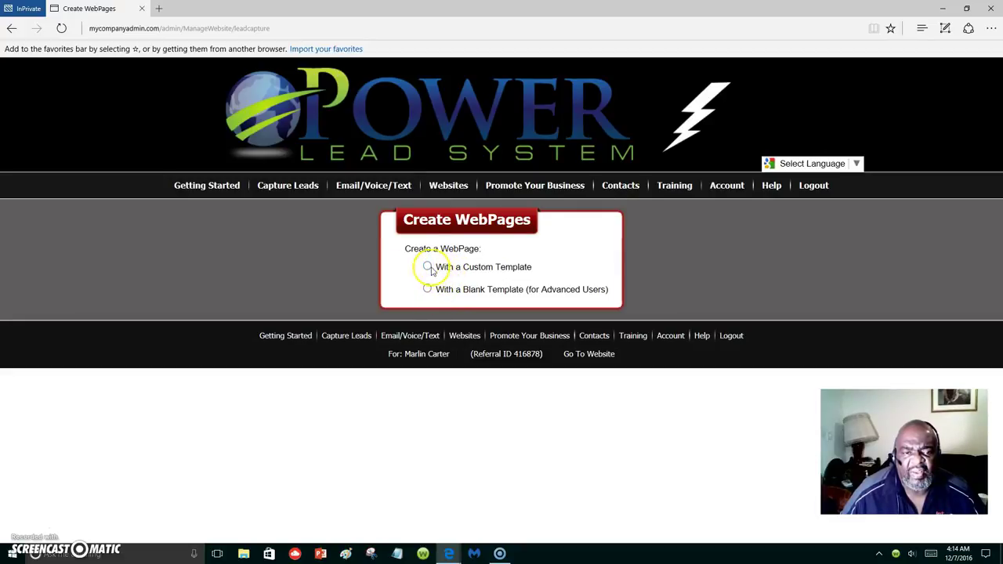
left_click(428, 267)
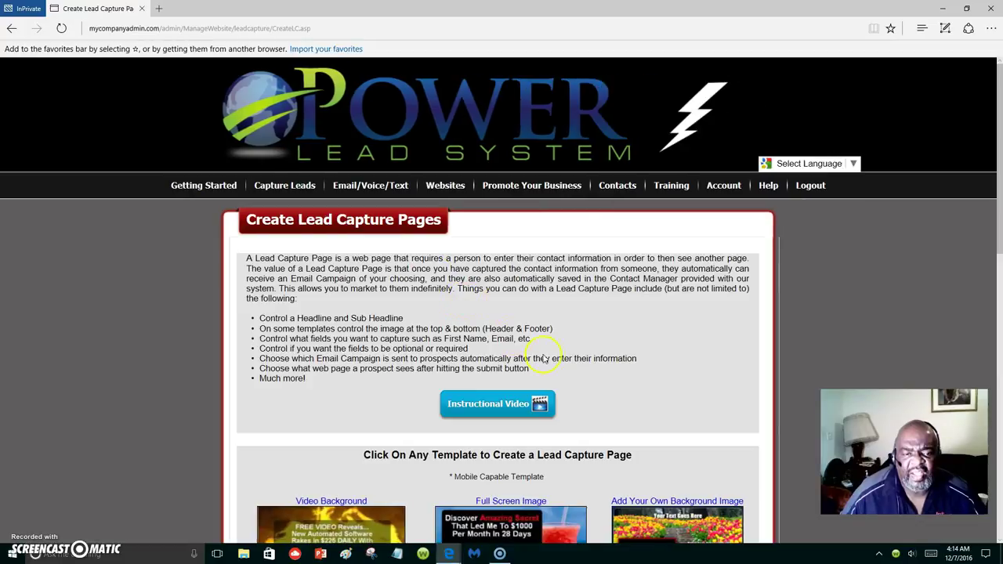
Step: Browse the available lead capture page templates, such as Video Background, Full Screen Image and Dynamic Video
scroll(554, 350, "down", 4)
scroll(554, 351, "down", 1)
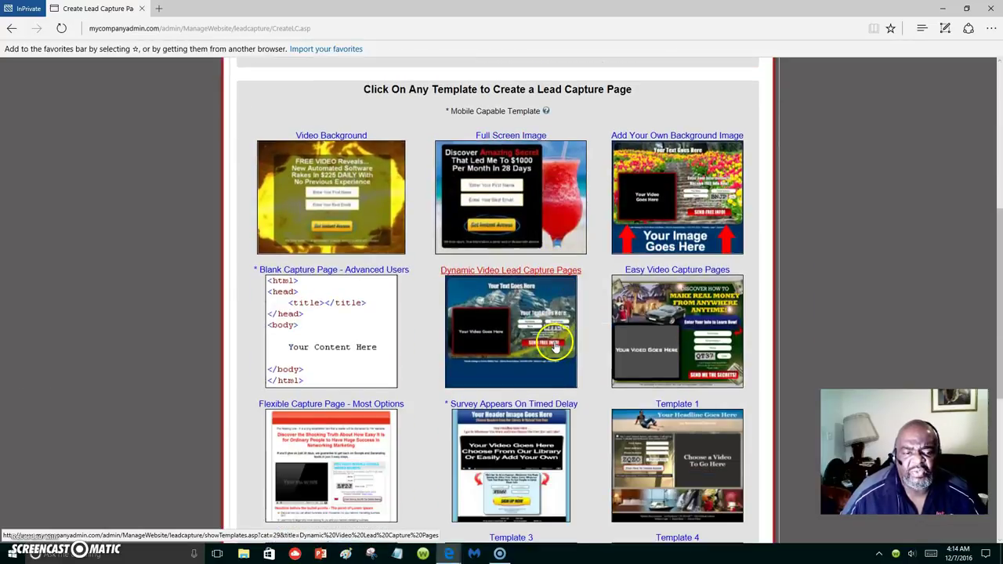
scroll(554, 349, "up", 3)
scroll(555, 343, "down", 7)
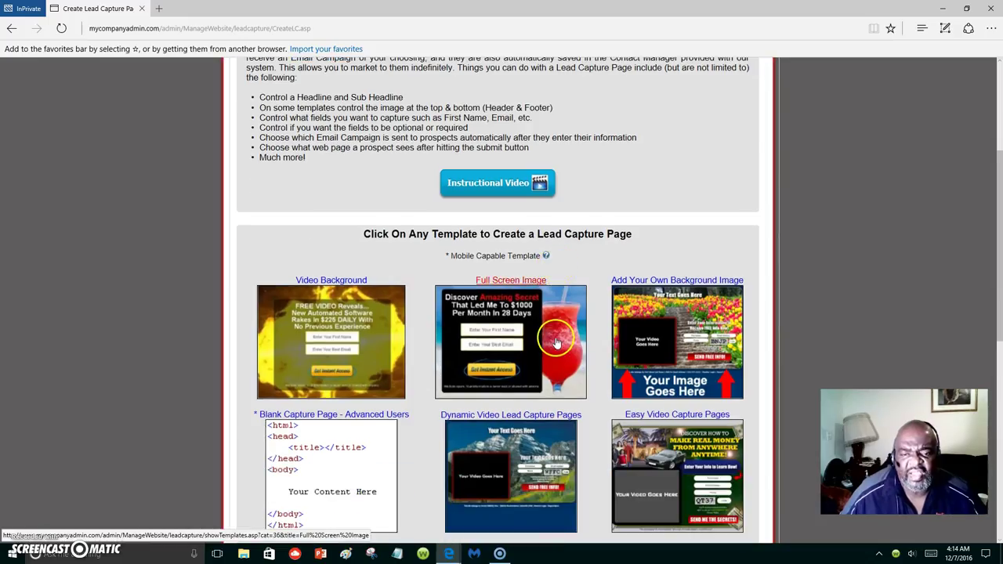
scroll(555, 338, "up", 8)
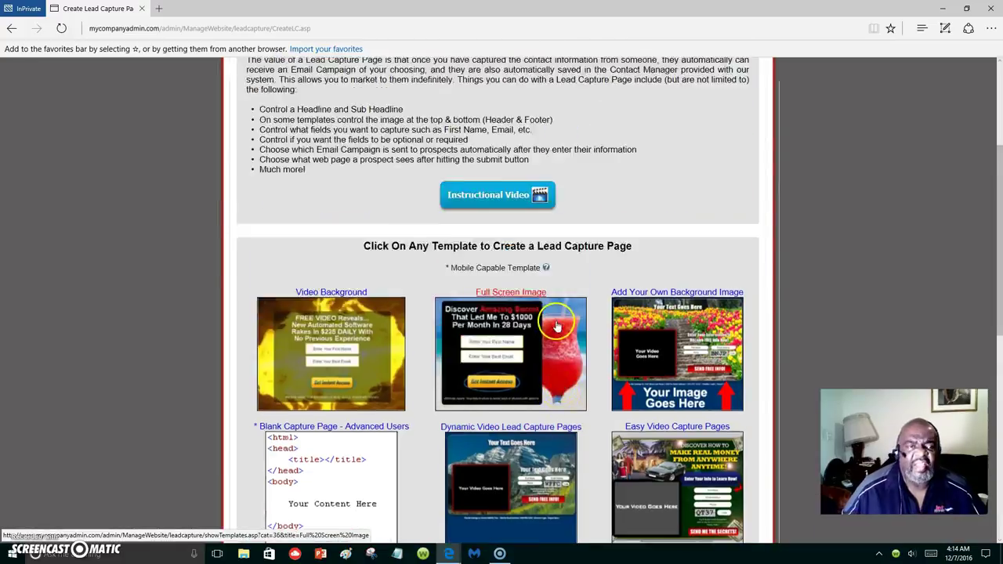
scroll(548, 290, "down", 4)
scroll(561, 294, "down", 5)
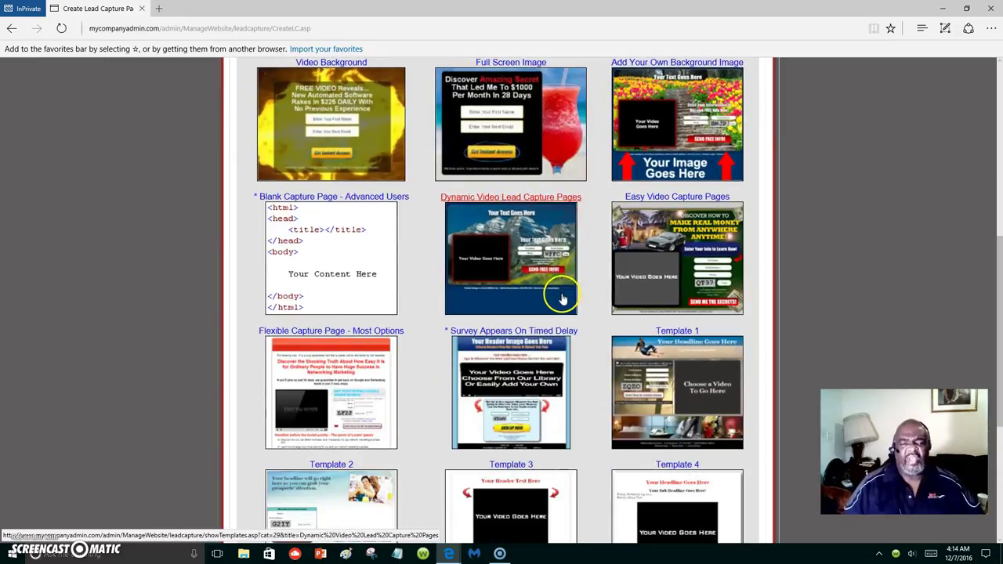
Step: Return to Manage Websites and go to the Sales Funnels Created for You list
scroll(561, 308, "up", 7)
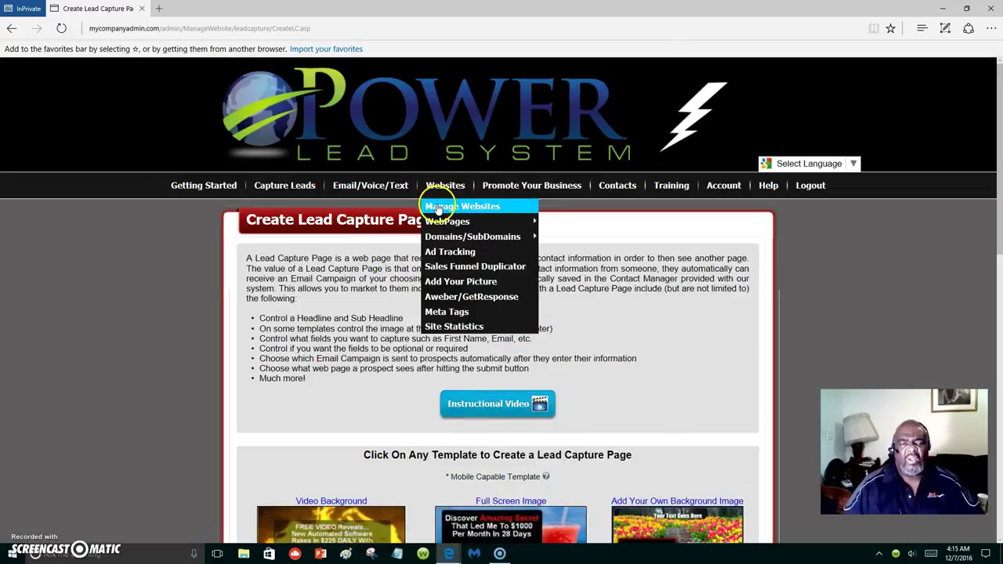
left_click(438, 205)
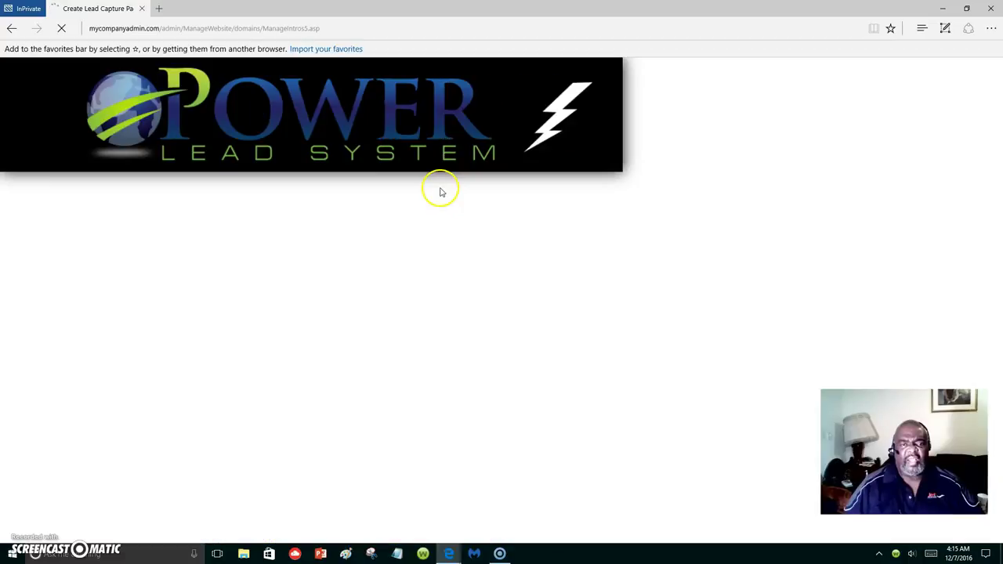
mouse_move(443, 191)
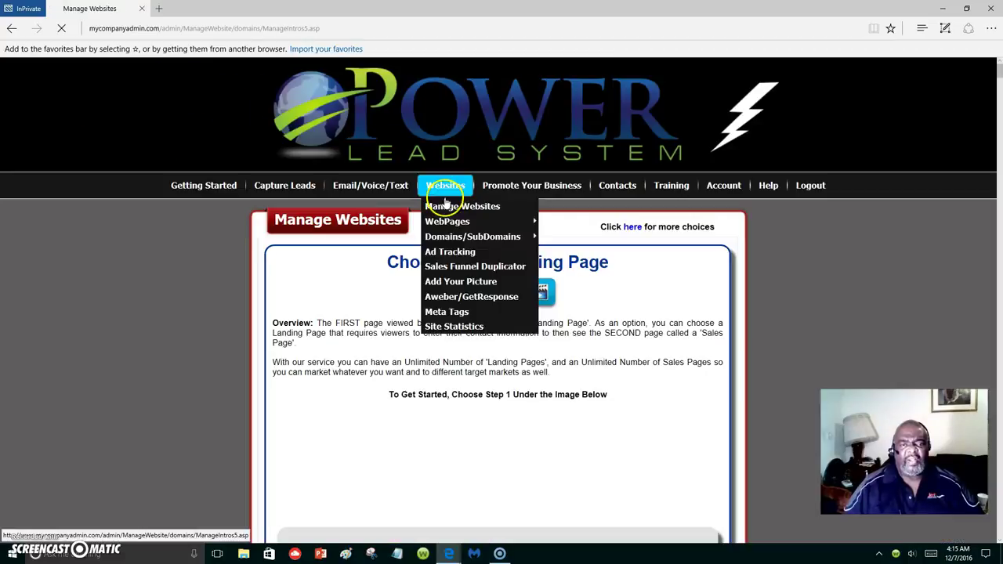
scroll(493, 368, "down", 8)
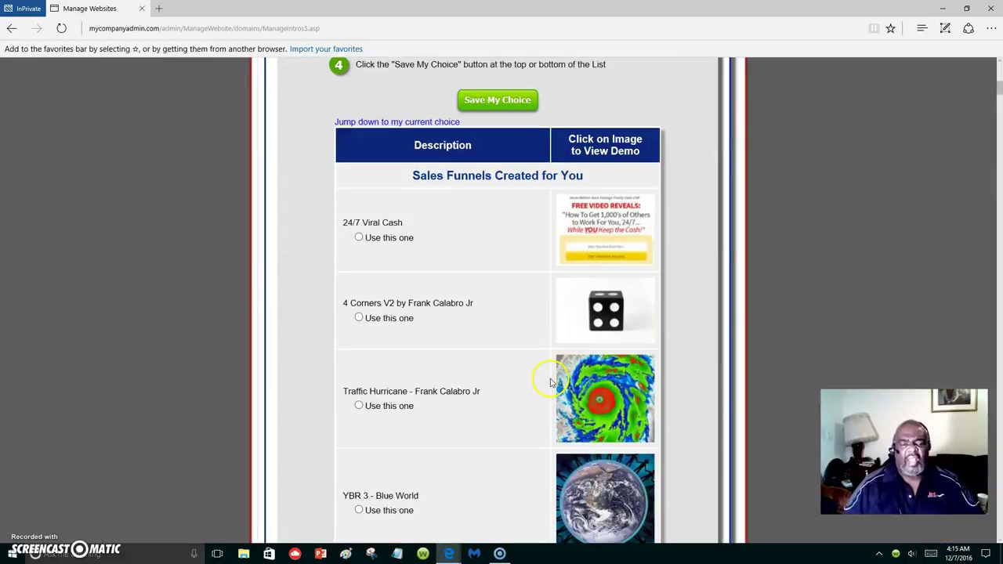
Step: View the demo page of the 24/7 Viral Cash funnel without filling in its opt-in form, and return to the funnel list
left_click(610, 230)
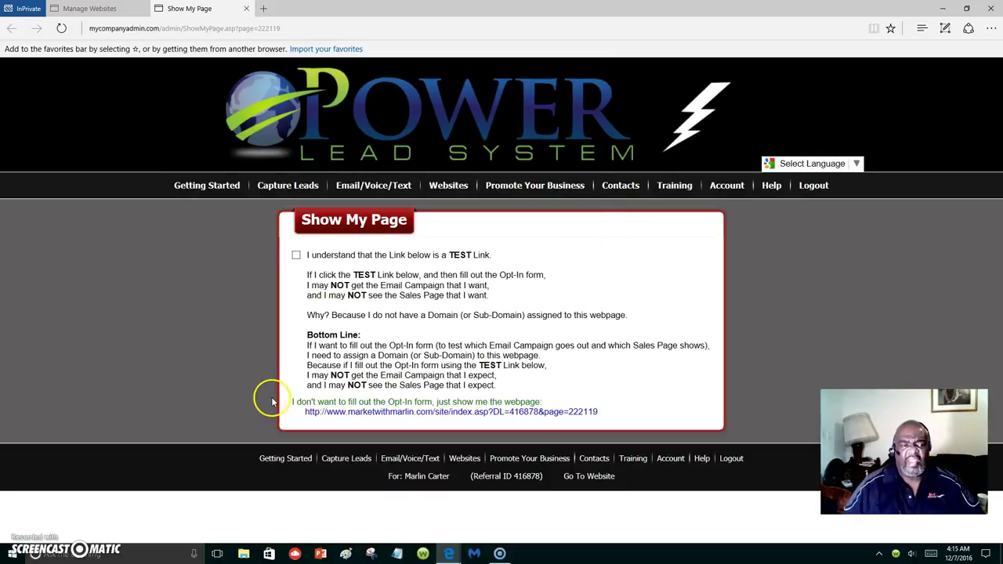
mouse_move(287, 185)
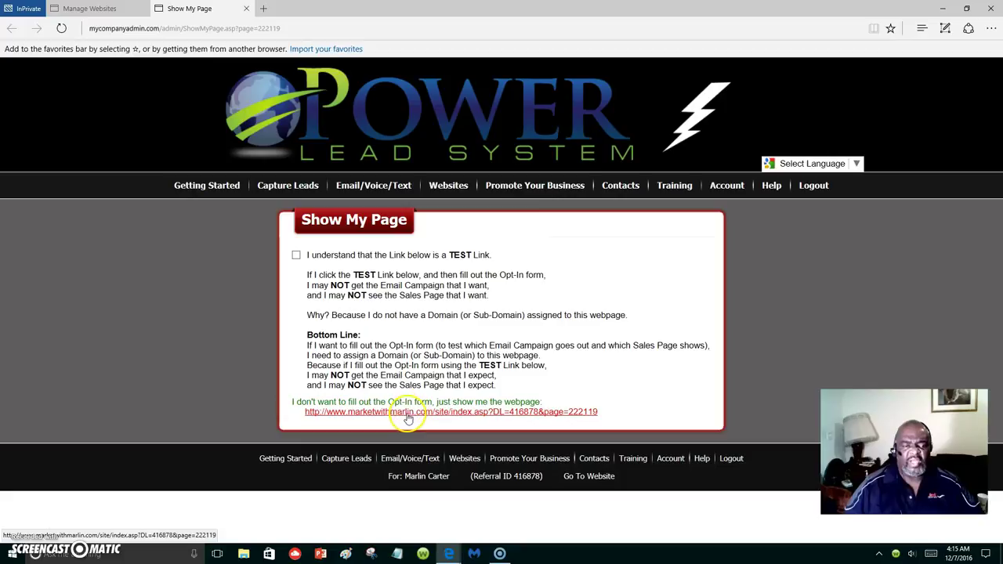
left_click_drag(409, 413, 411, 415)
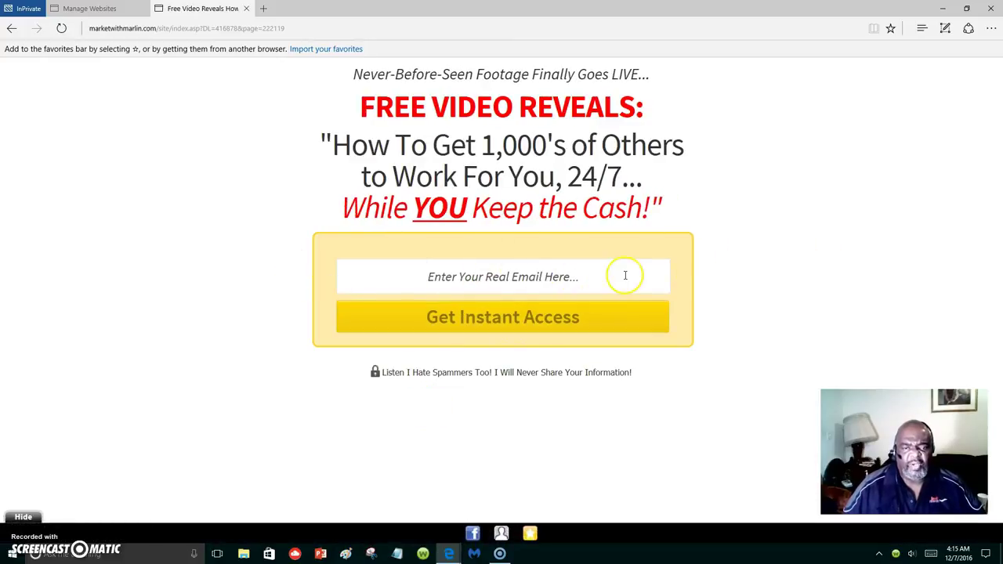
left_click(98, 14)
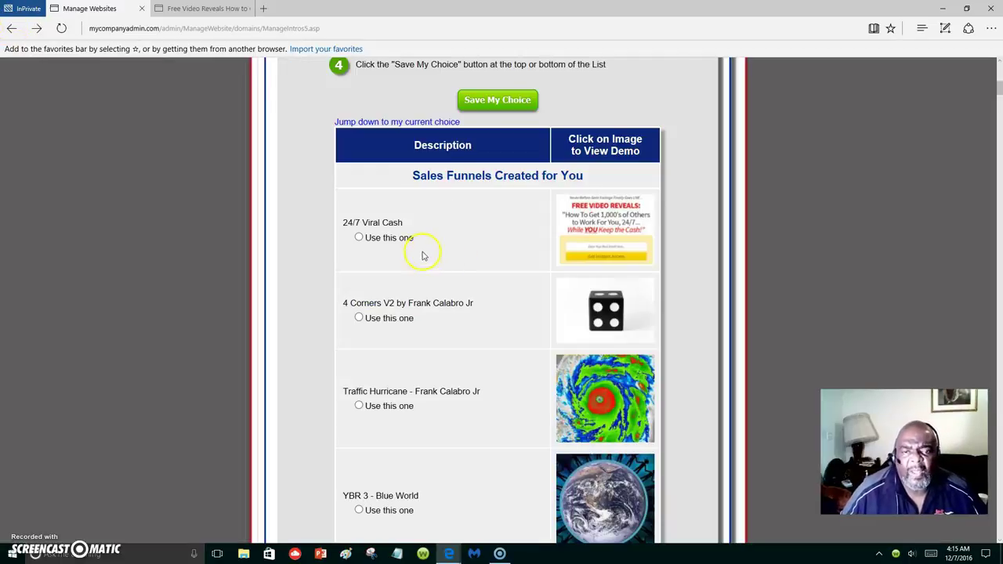
Step: Look over the website and domain management options and open Manage SubDomains
scroll(422, 256, "up", 5)
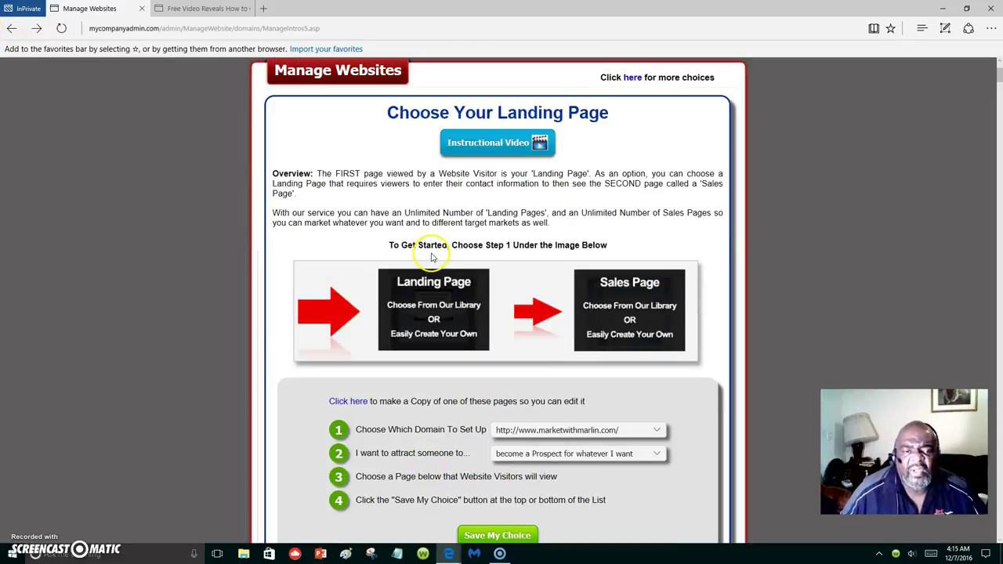
scroll(559, 367, "up", 2)
scroll(553, 352, "down", 2)
scroll(541, 356, "up", 3)
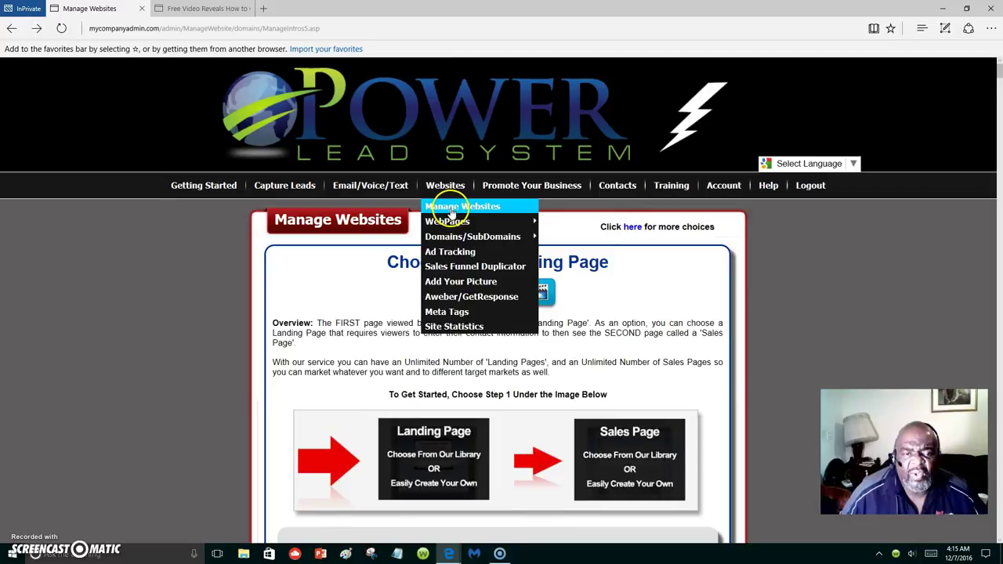
mouse_move(453, 223)
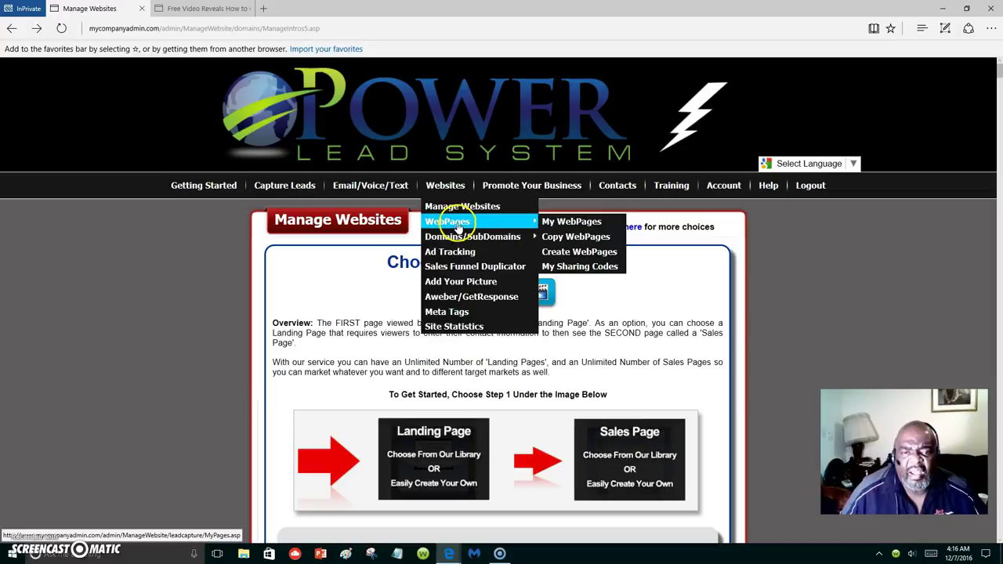
left_click(464, 207)
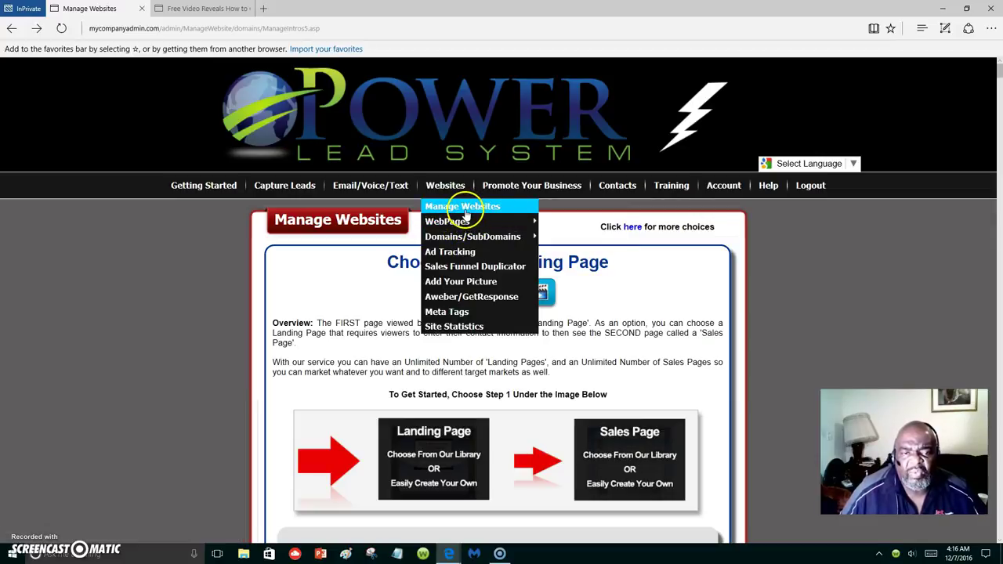
mouse_move(471, 237)
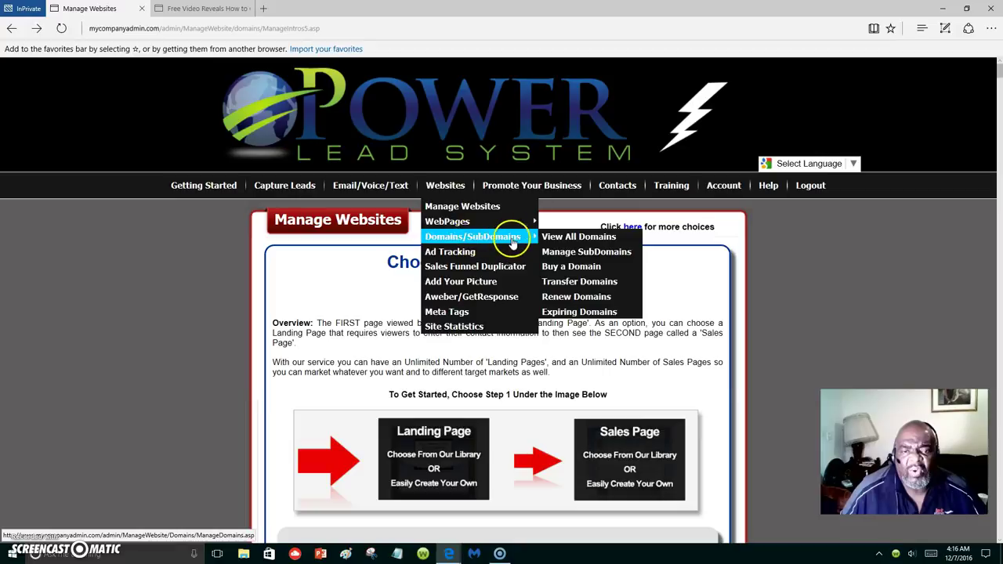
left_click(586, 252)
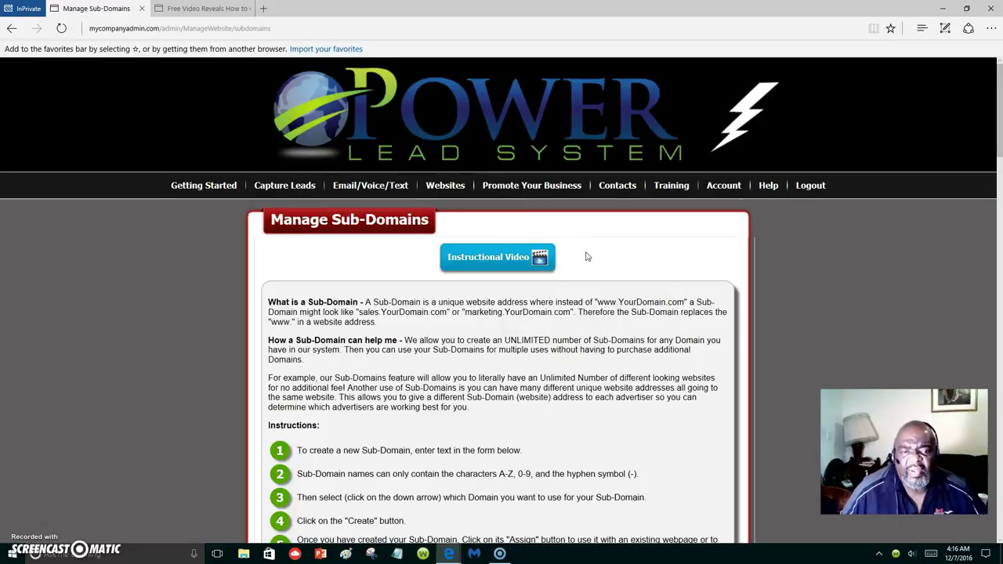
Step: Create a new sub-domain named cartercareers on the account's existing domain
scroll(543, 258, "down", 3)
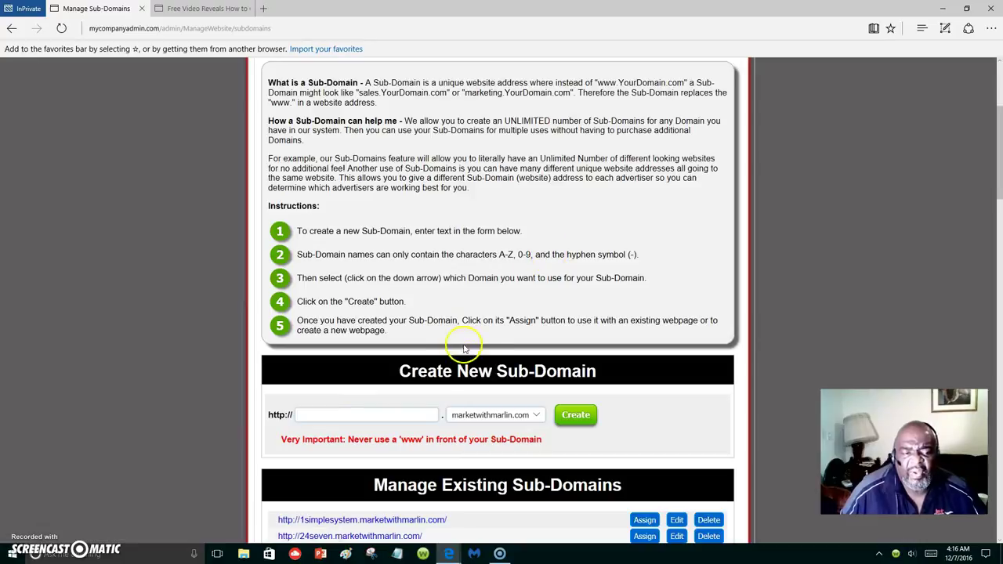
left_click(375, 413)
left_click(349, 416)
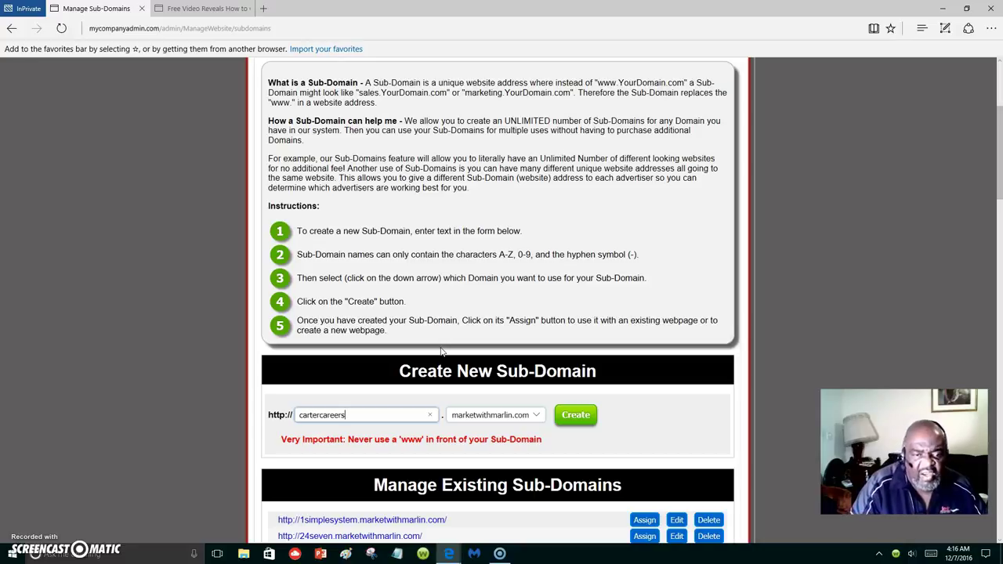
left_click(588, 420)
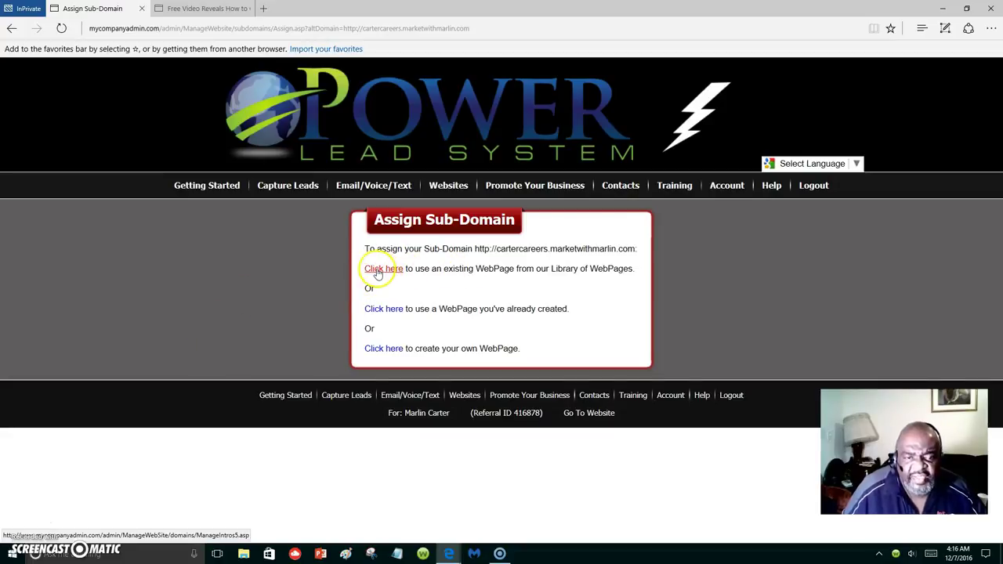
Step: Assign the new sub-domain to an existing library webpage, keeping the aim "become a Prospect for whatever I want"
left_click(378, 273)
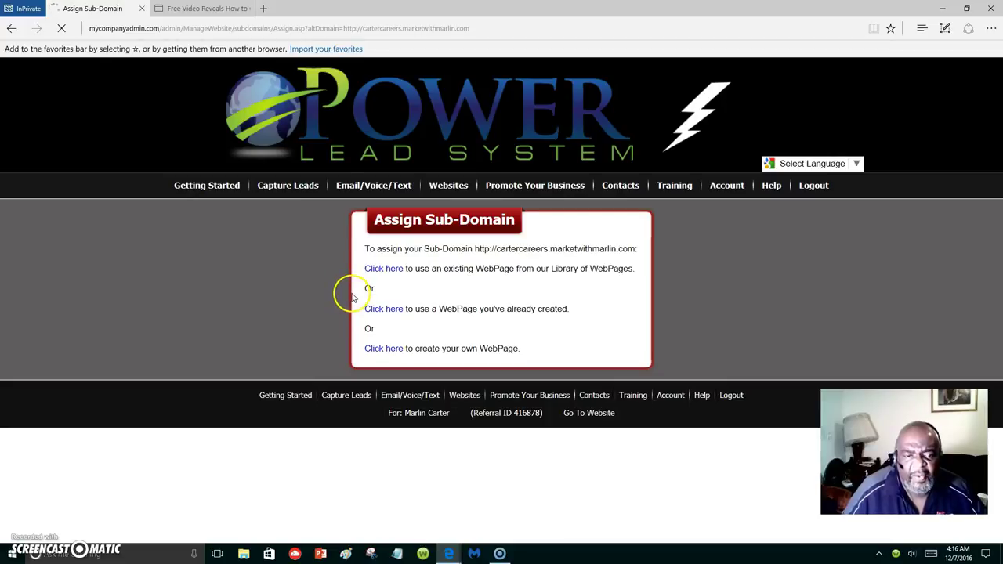
scroll(398, 313, "down", 6)
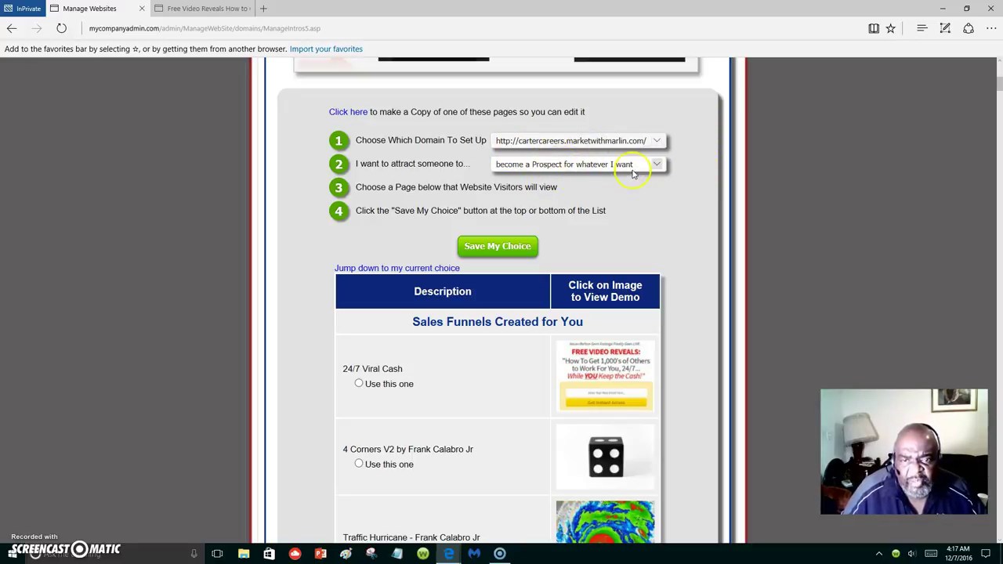
left_click(658, 165)
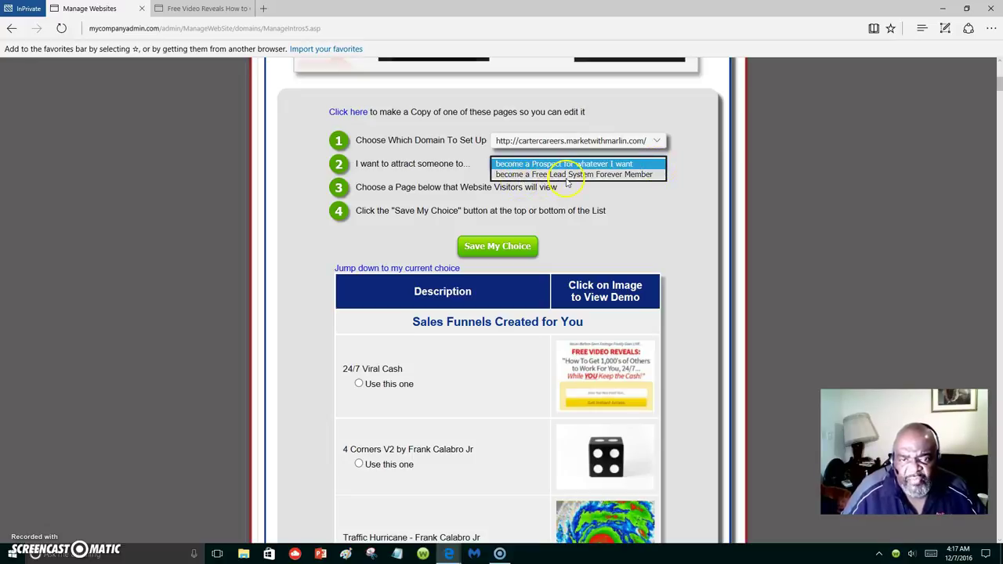
left_click(635, 208)
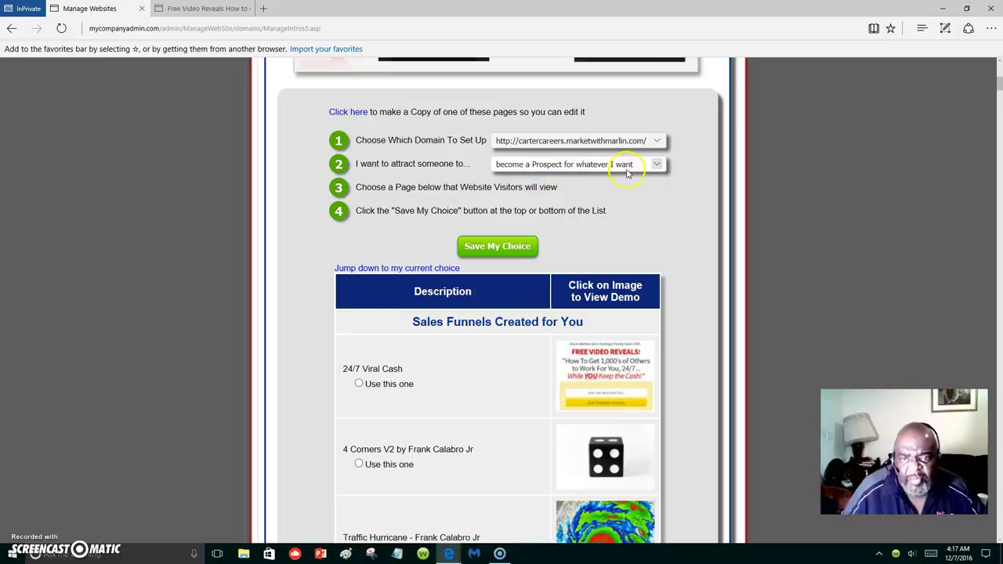
Step: Browse the funnels, shared pages and Power Lead System capture pages, and preview the demo of PLS: Lead Capture #06
scroll(596, 290, "down", 2)
scroll(600, 274, "down", 20)
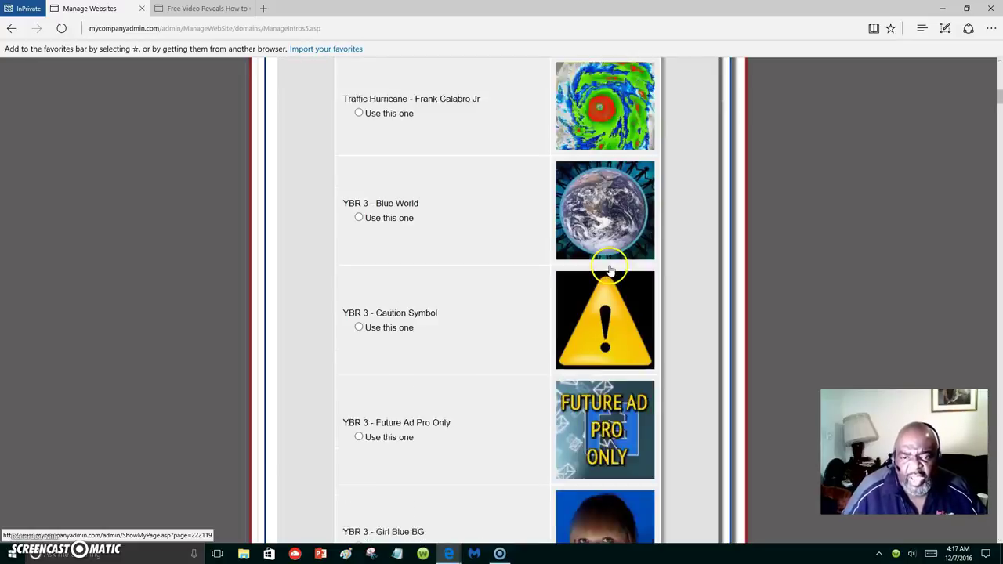
scroll(599, 251, "down", 20)
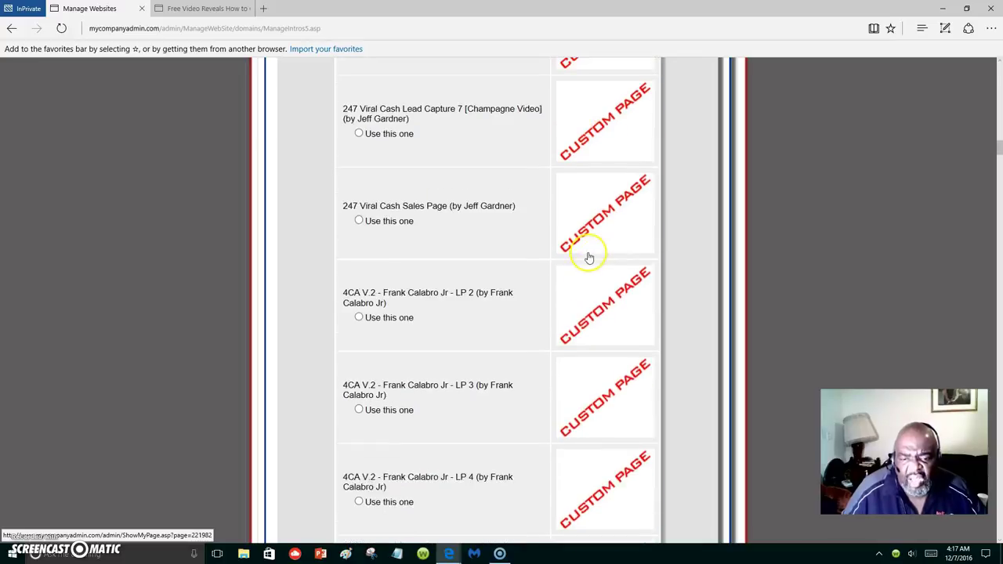
scroll(592, 247, "down", 20)
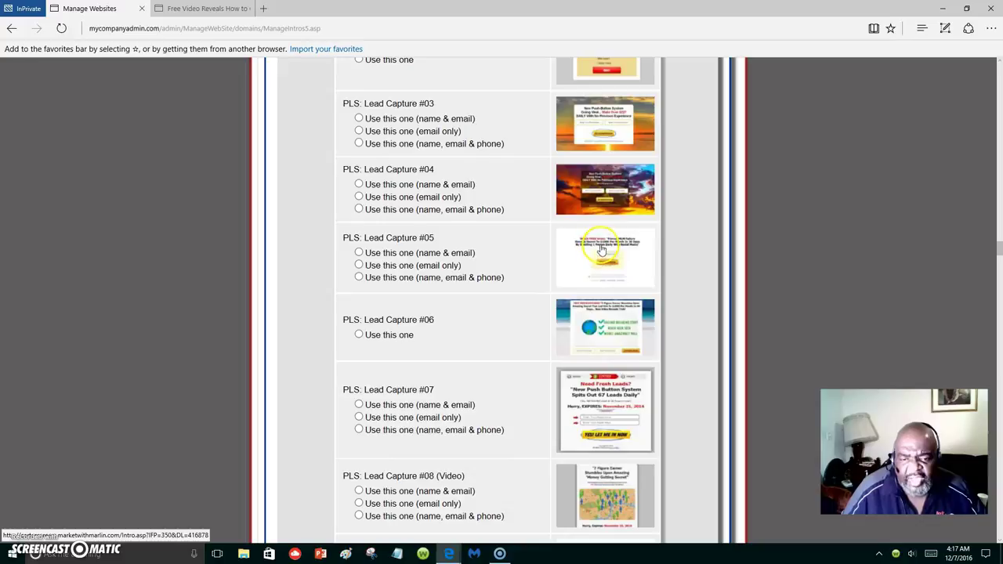
scroll(599, 255, "down", 1)
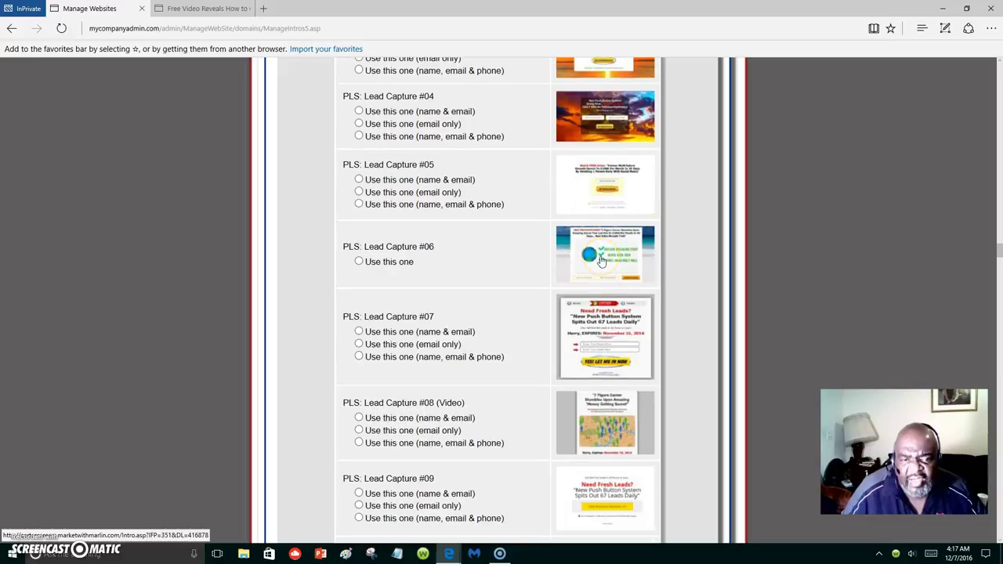
scroll(602, 261, "down", 4)
scroll(604, 255, "up", 3)
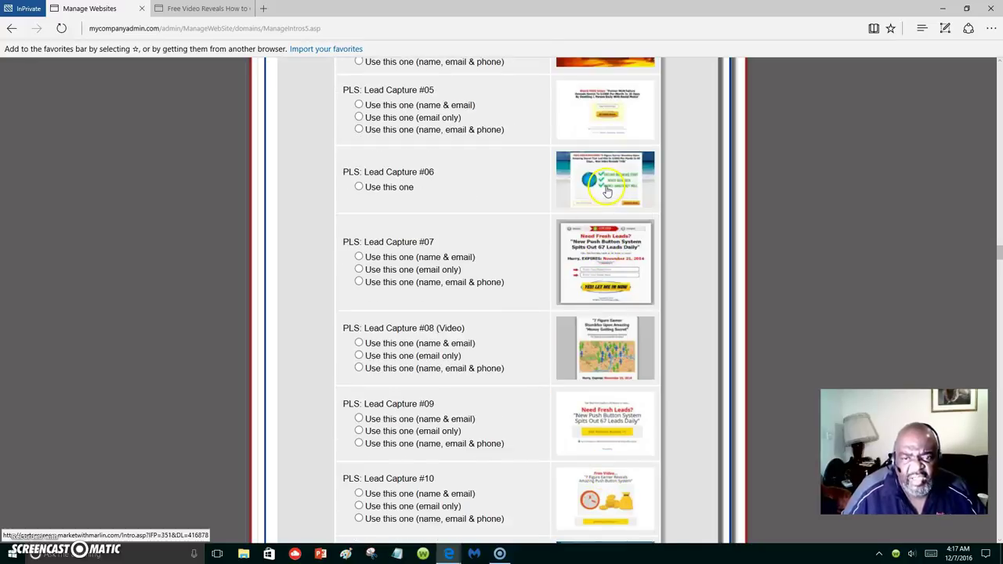
left_click(607, 191)
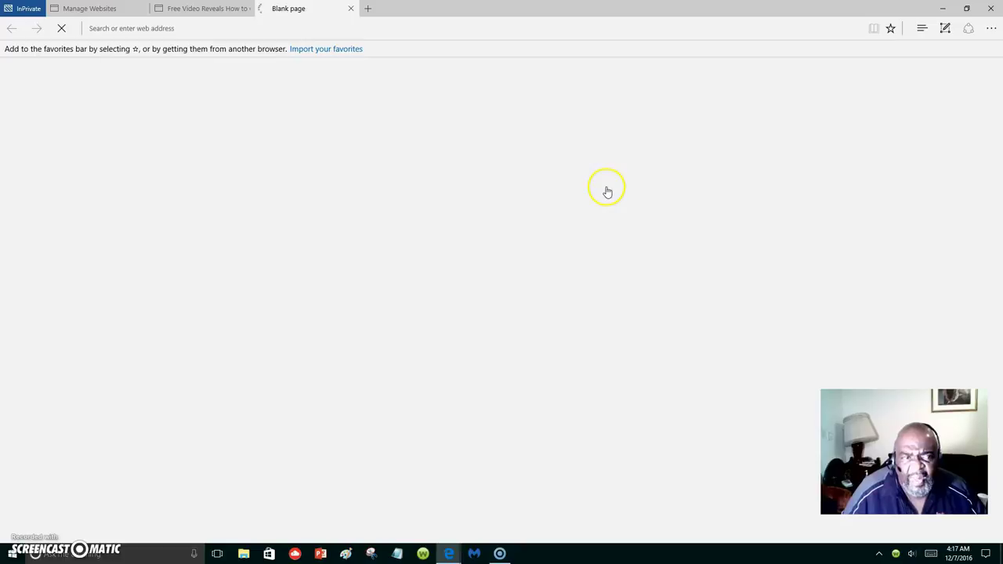
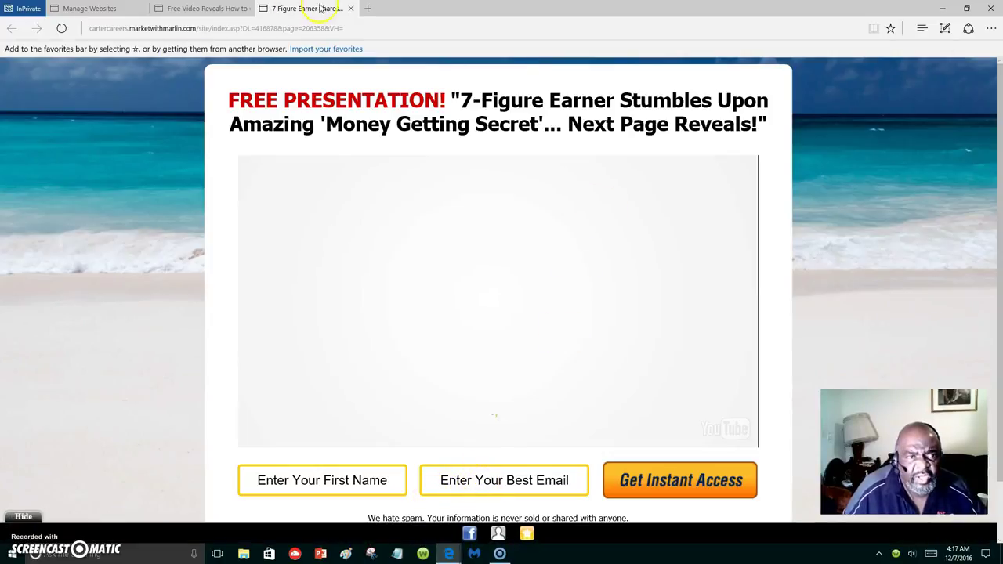
left_click(352, 10)
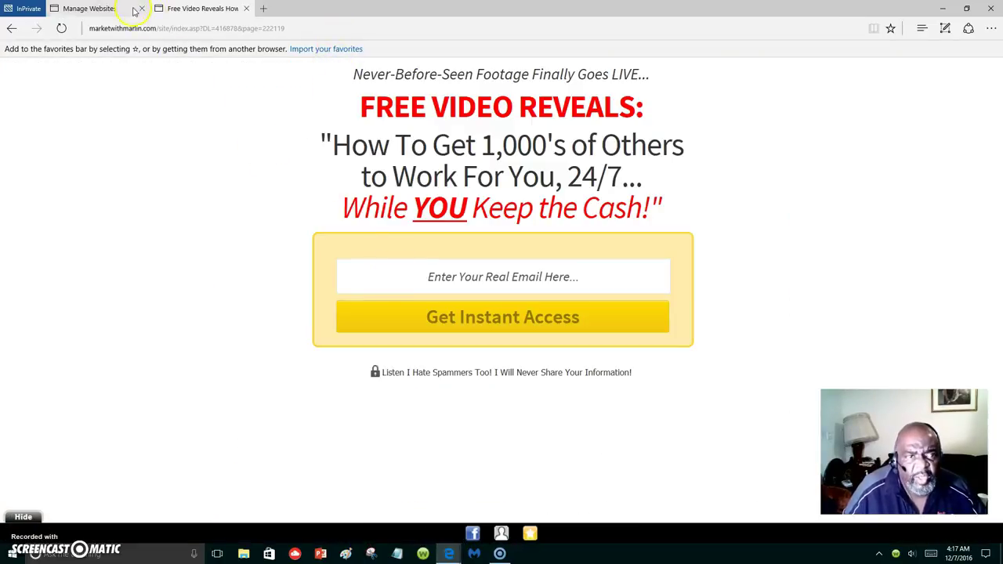
Step: Close the remaining demo page, select PLS: Lead Capture #07 (email only) as the landing page and save the choice
left_click(247, 9)
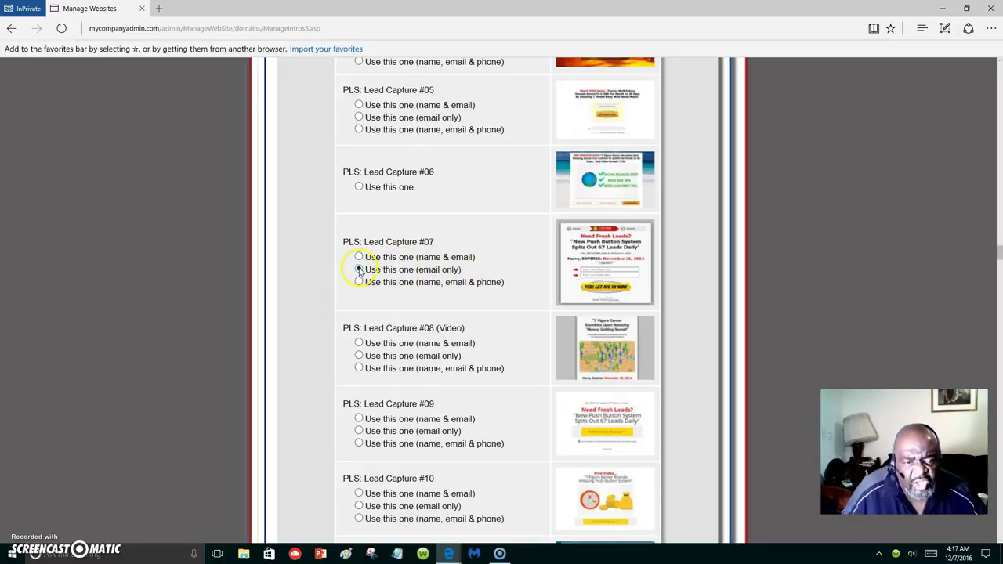
scroll(392, 233, "down", 1)
scroll(378, 174, "up", 6)
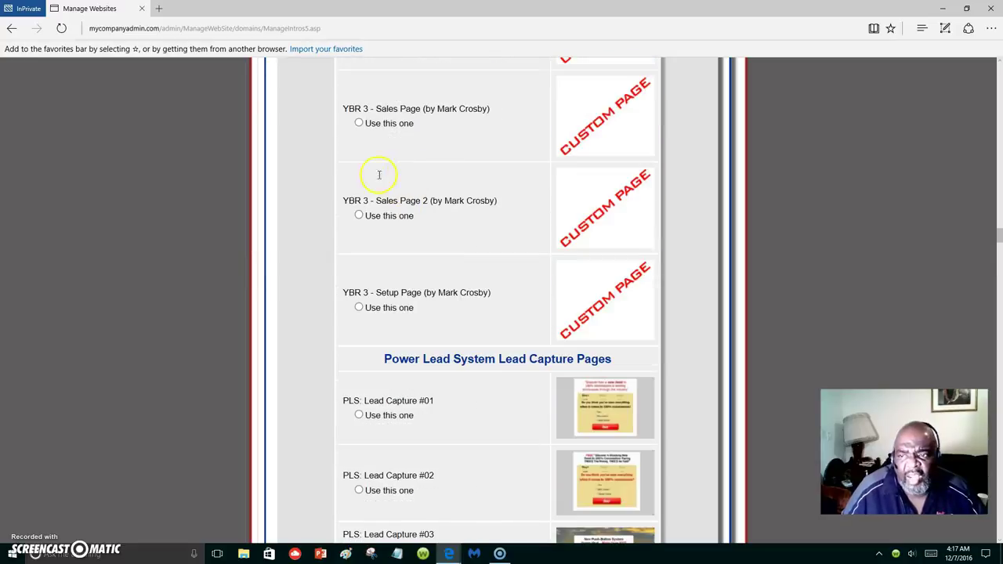
left_click_drag(994, 238, 990, 78)
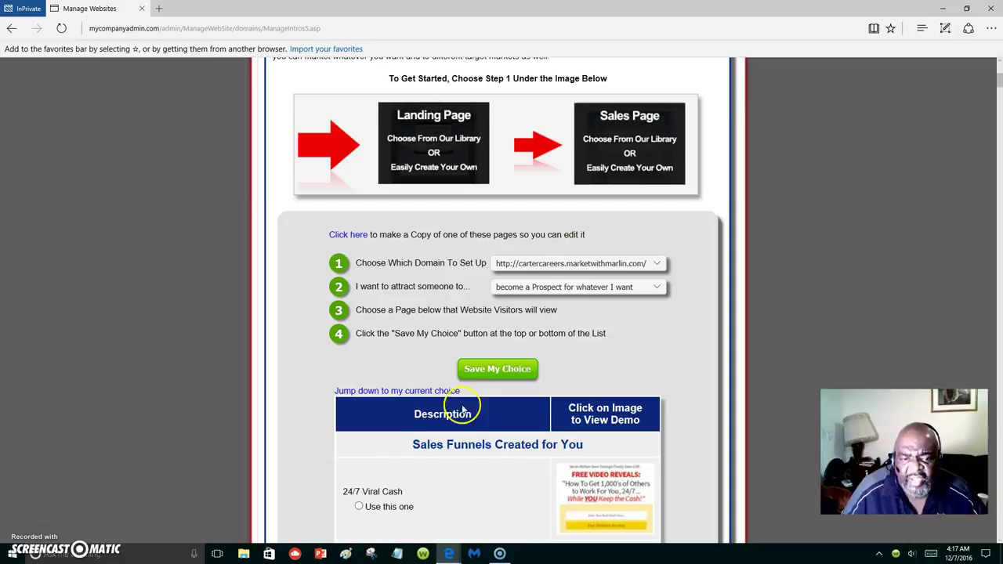
left_click(407, 392)
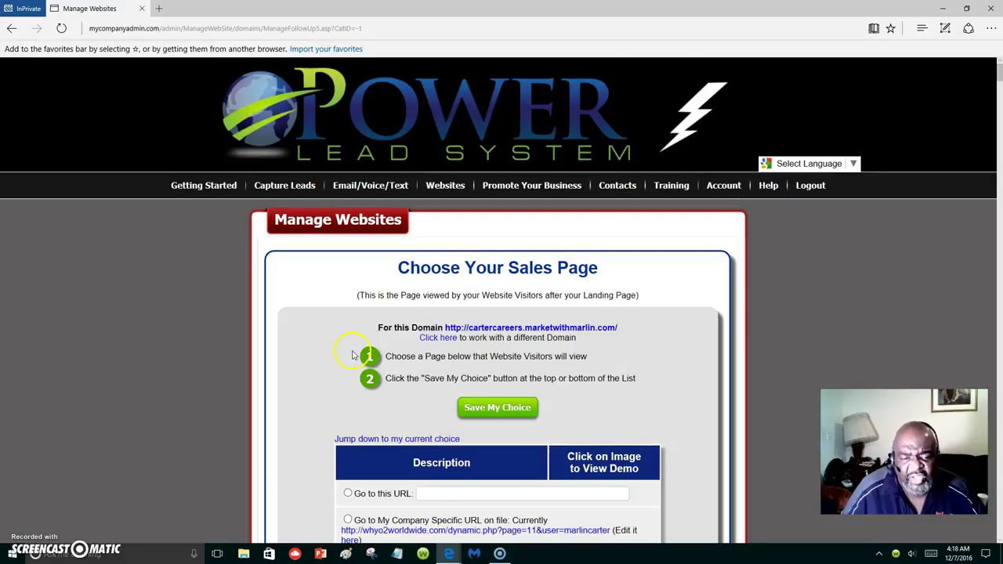
Step: Find Sales Page Funnel Version in the sales page list, select it for the cartercareers sub-domain and save the choice
scroll(353, 355, "down", 2)
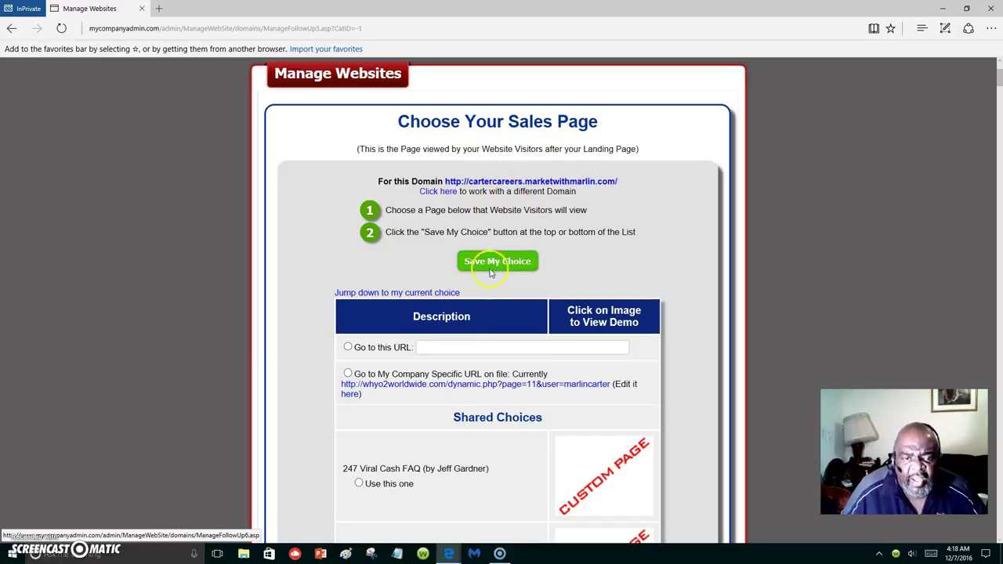
scroll(541, 227, "down", 2)
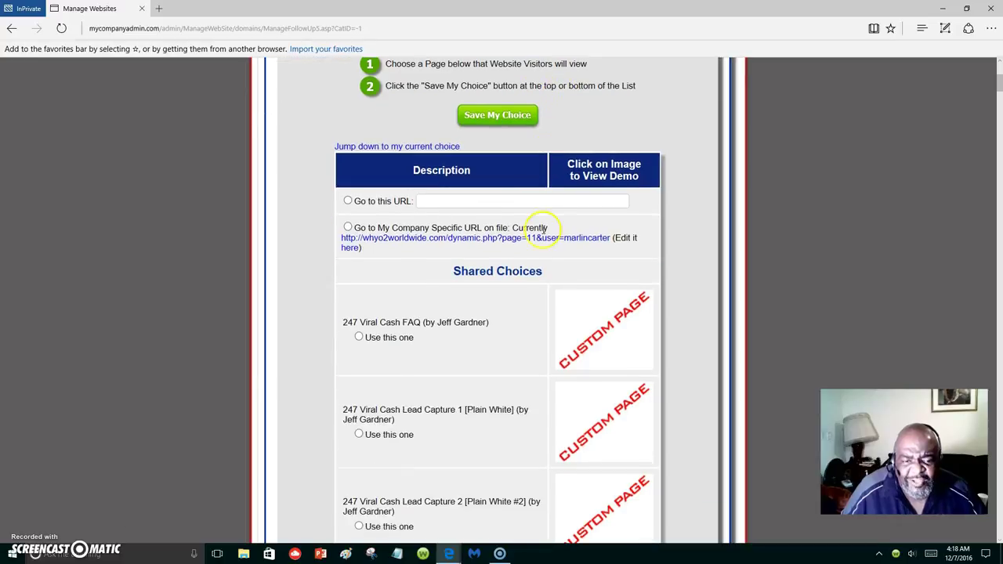
scroll(492, 228, "down", 1)
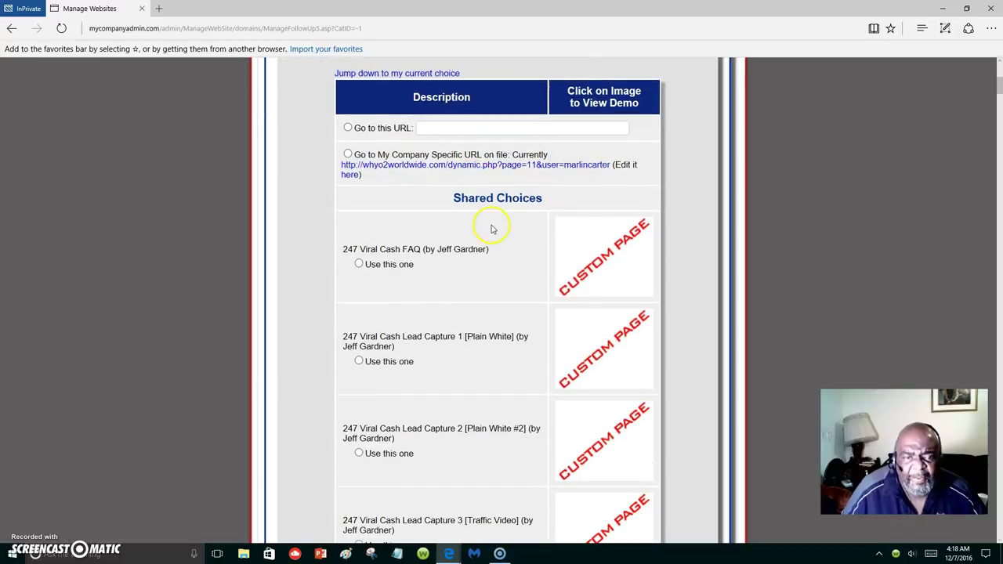
scroll(489, 225, "up", 1)
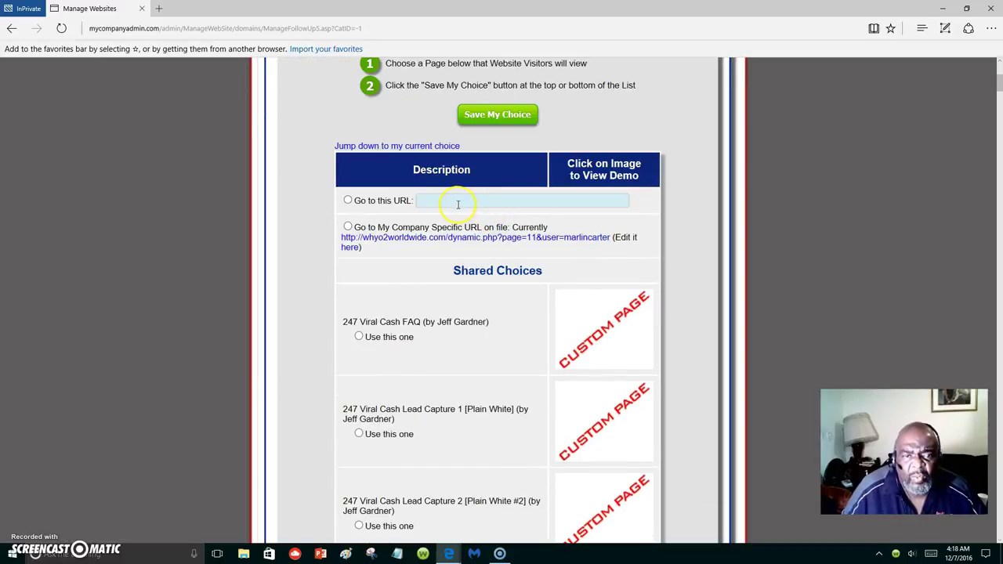
scroll(486, 235, "down", 20)
scroll(490, 251, "down", 20)
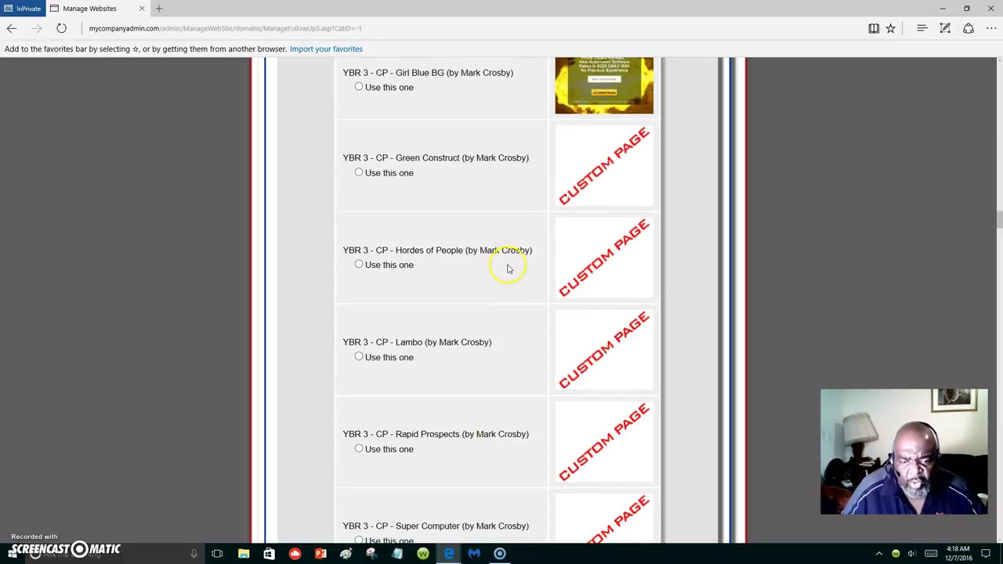
scroll(508, 268, "down", 20)
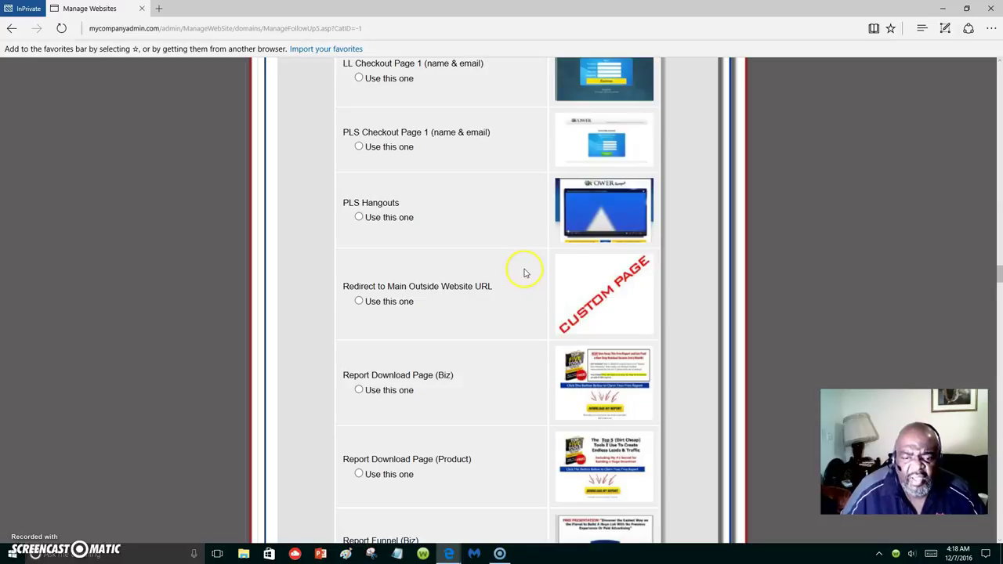
scroll(525, 272, "down", 4)
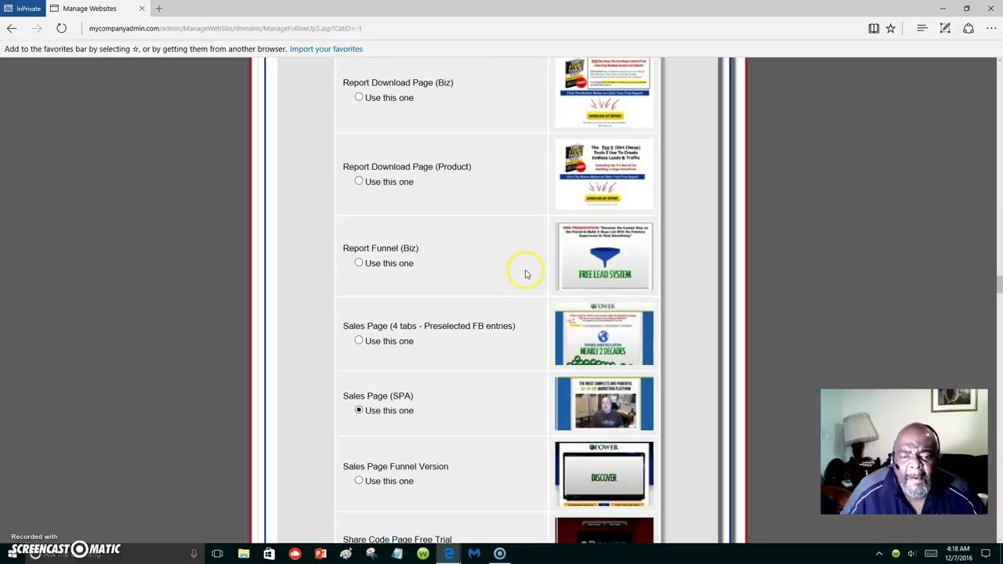
scroll(528, 274, "down", 2)
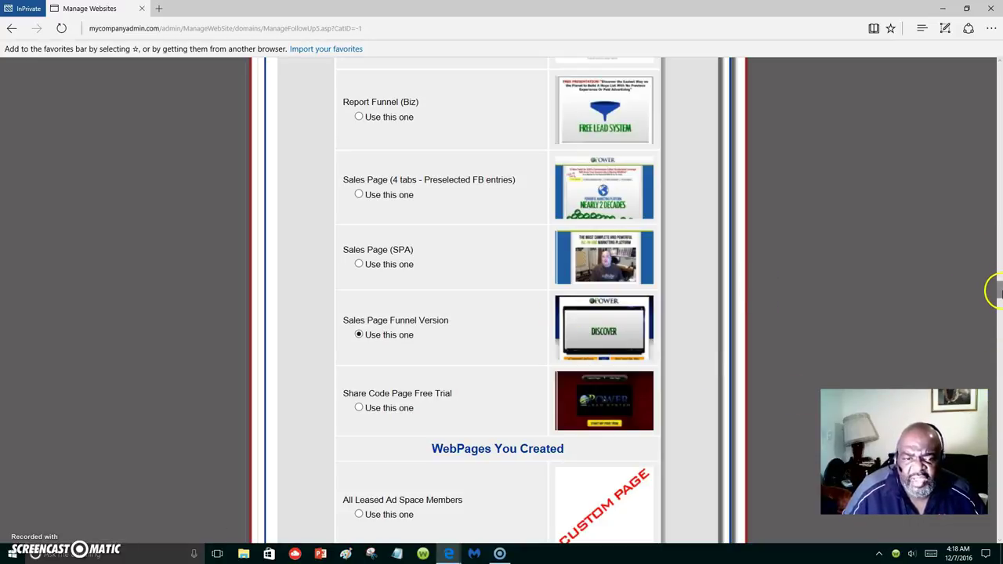
left_click_drag(997, 290, 974, 81)
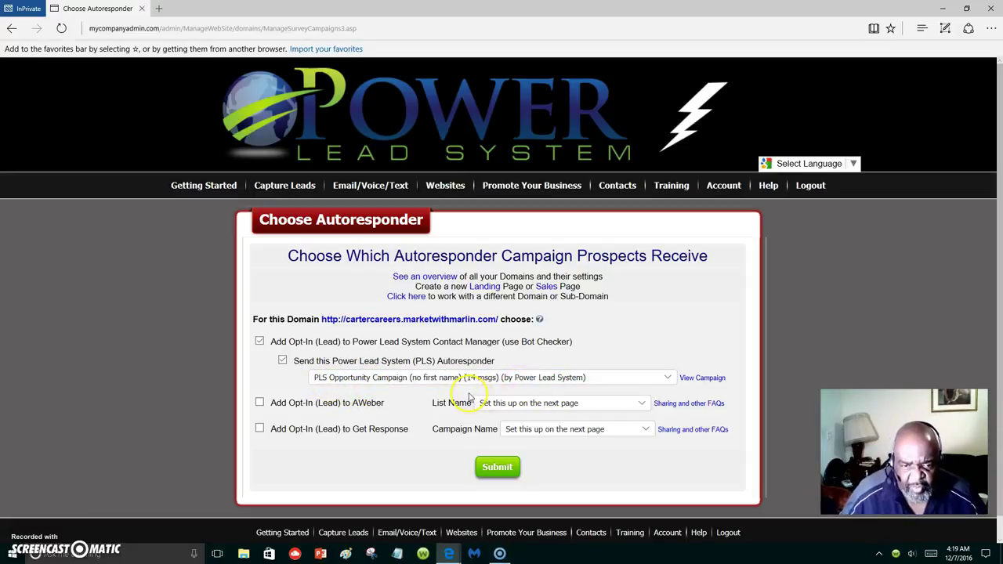
Step: Review the autoresponder campaigns, submit with PLS Opportunity Campaign (no first name) kept, and open the finished cartercareers site
left_click(668, 381)
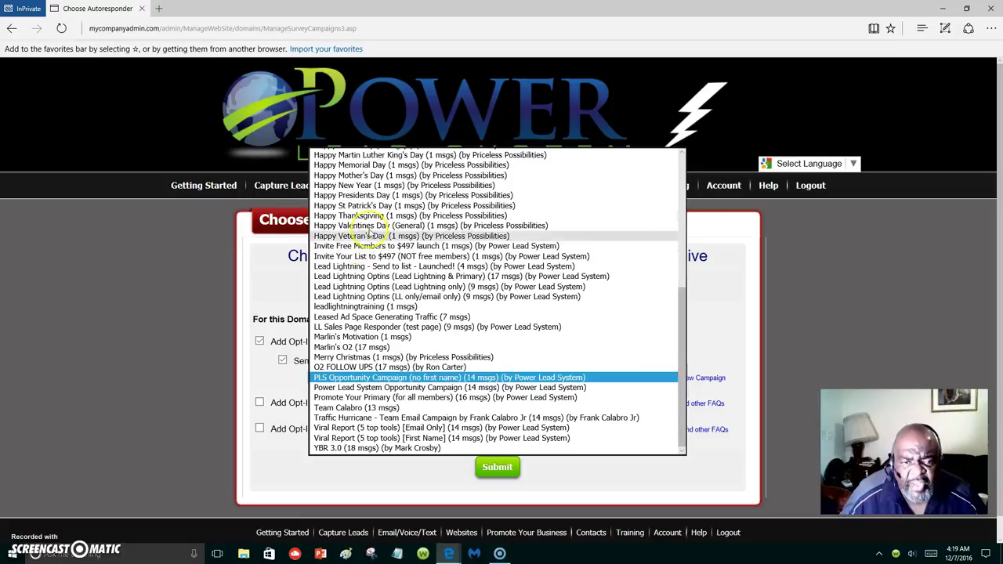
left_click(710, 323)
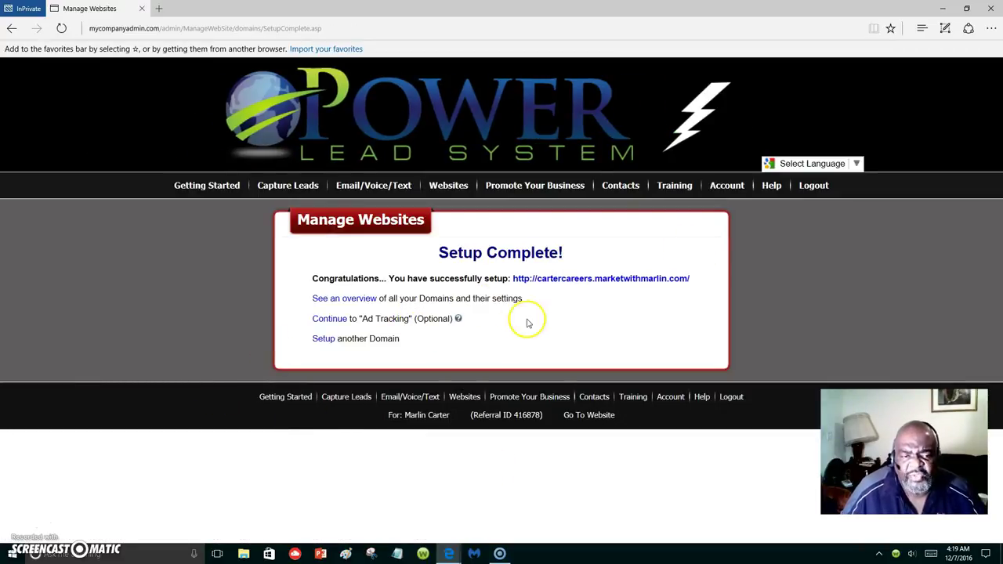
left_click(577, 281)
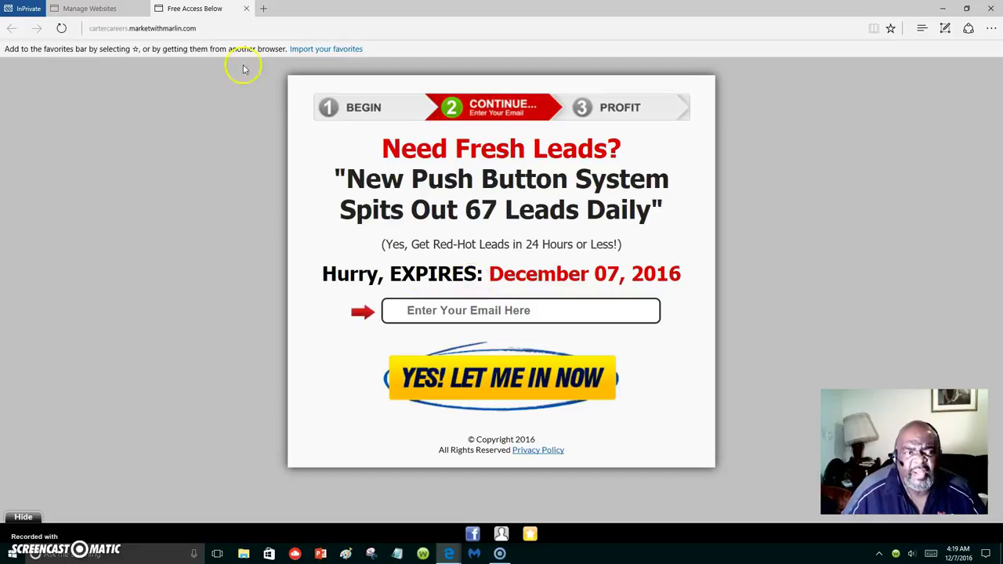
Step: Return to the back office, open the landing page setup for cartercareers and browse its page choices through the PLS lead capture pages
left_click(116, 8)
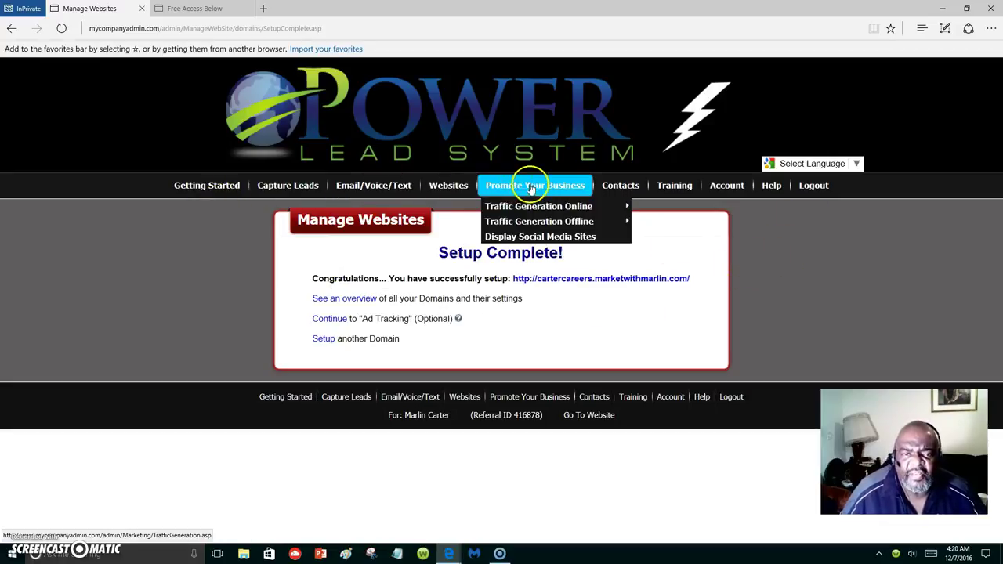
mouse_move(454, 192)
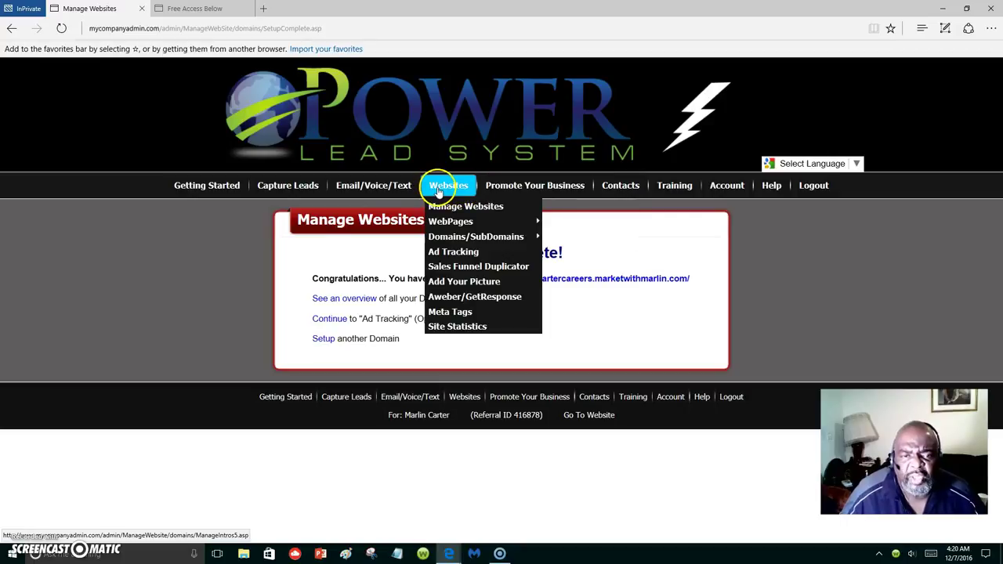
left_click(440, 192)
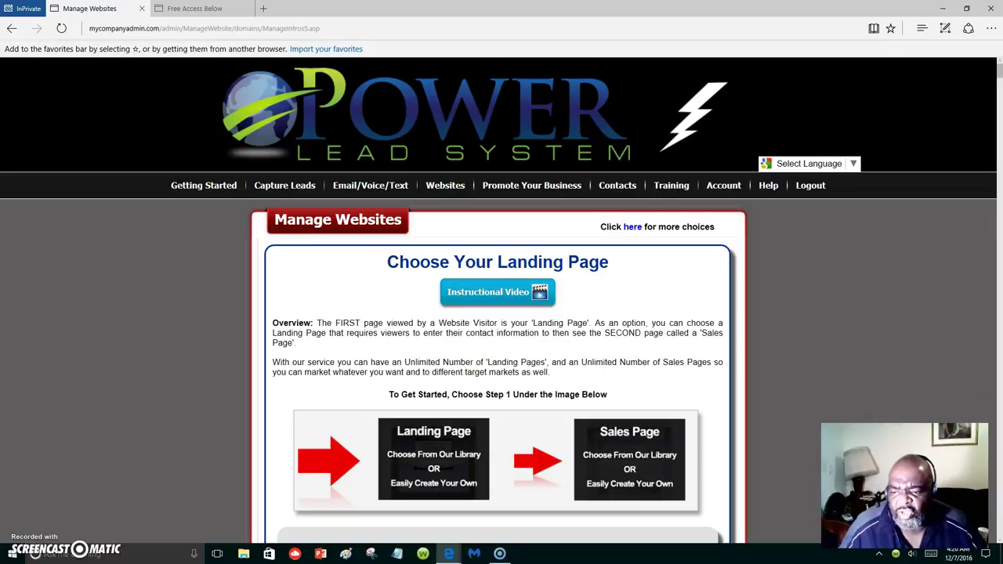
scroll(945, 250, "down", 8)
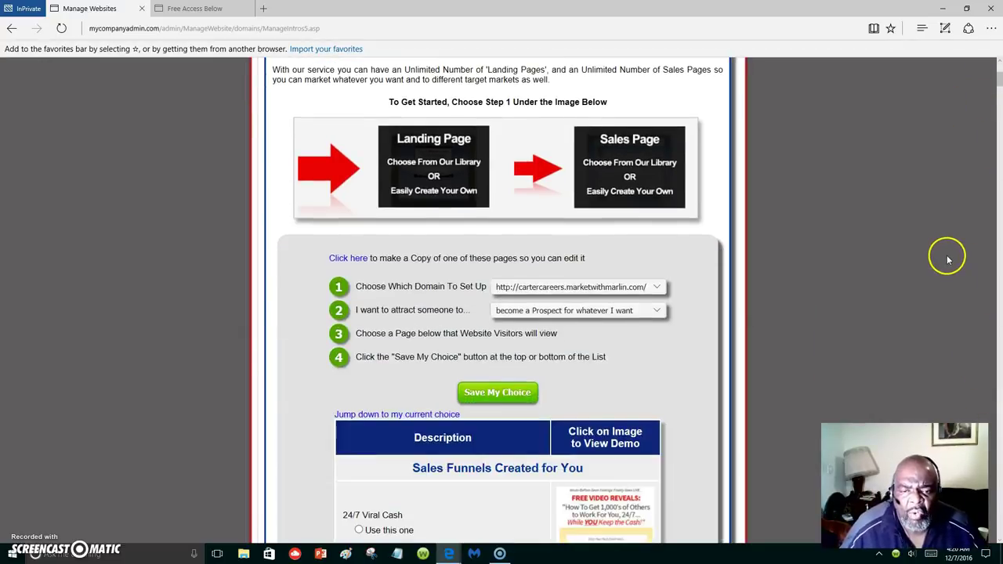
scroll(956, 251, "down", 8)
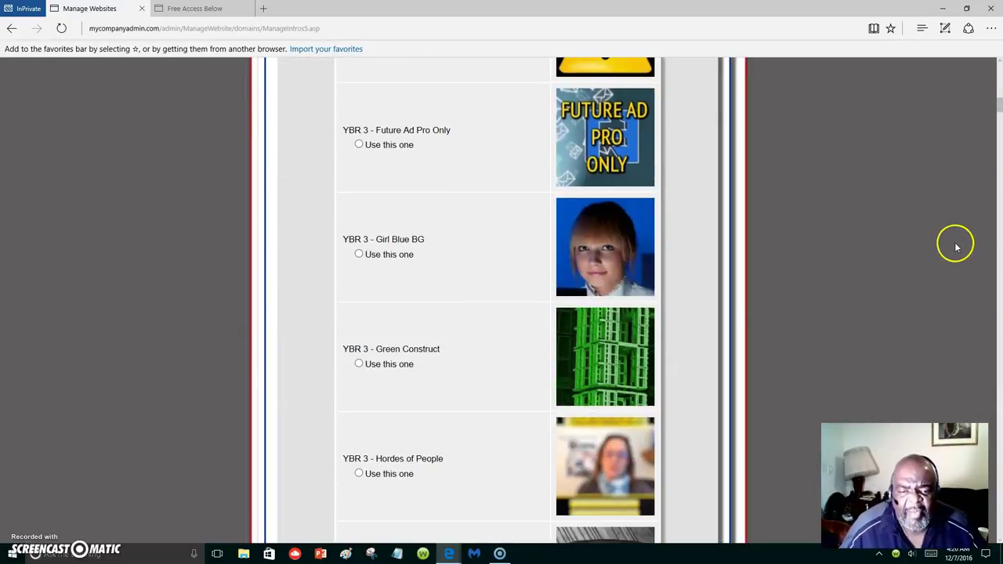
scroll(964, 255, "down", 15)
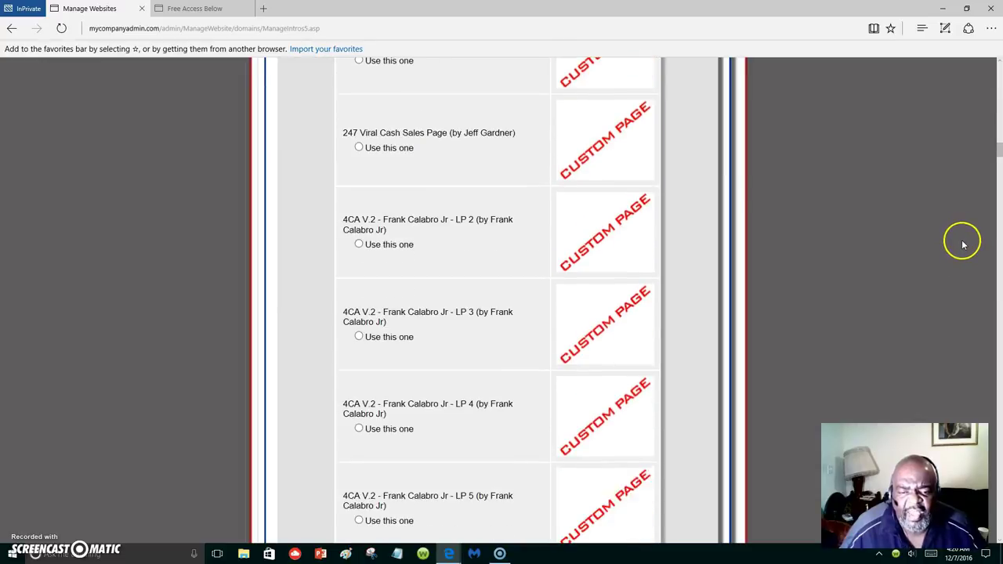
scroll(965, 242, "down", 20)
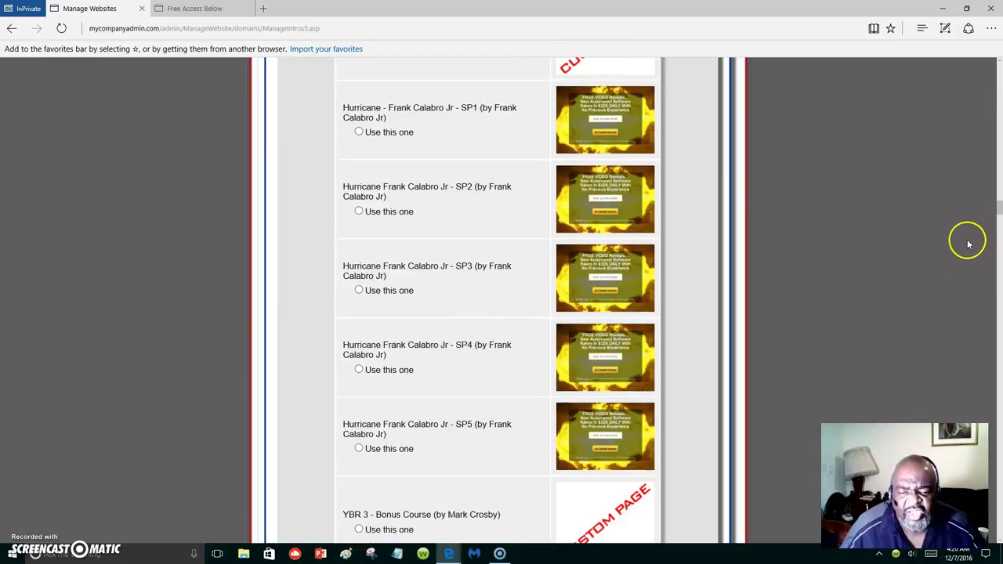
scroll(968, 235, "down", 10)
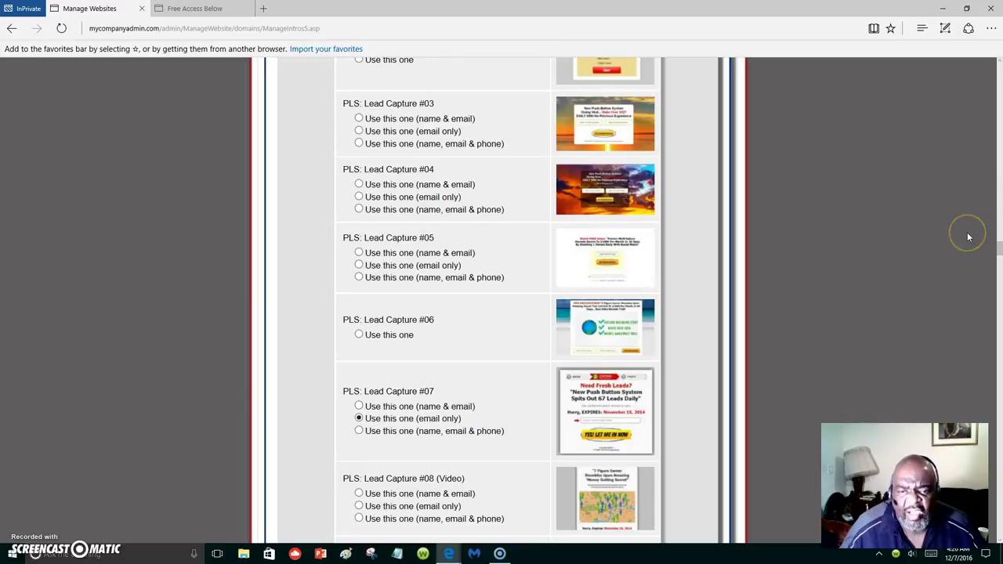